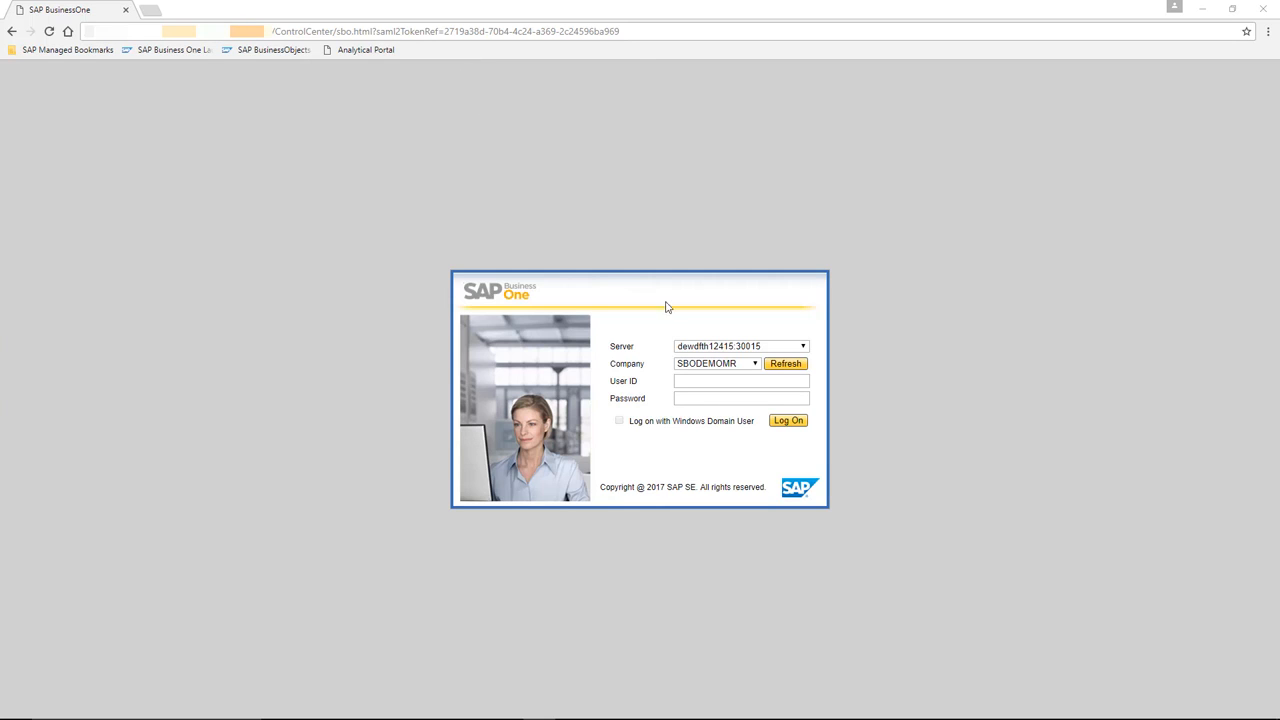
Log on to the Analytical Portal as manager with the account password.
left_click(743, 382)
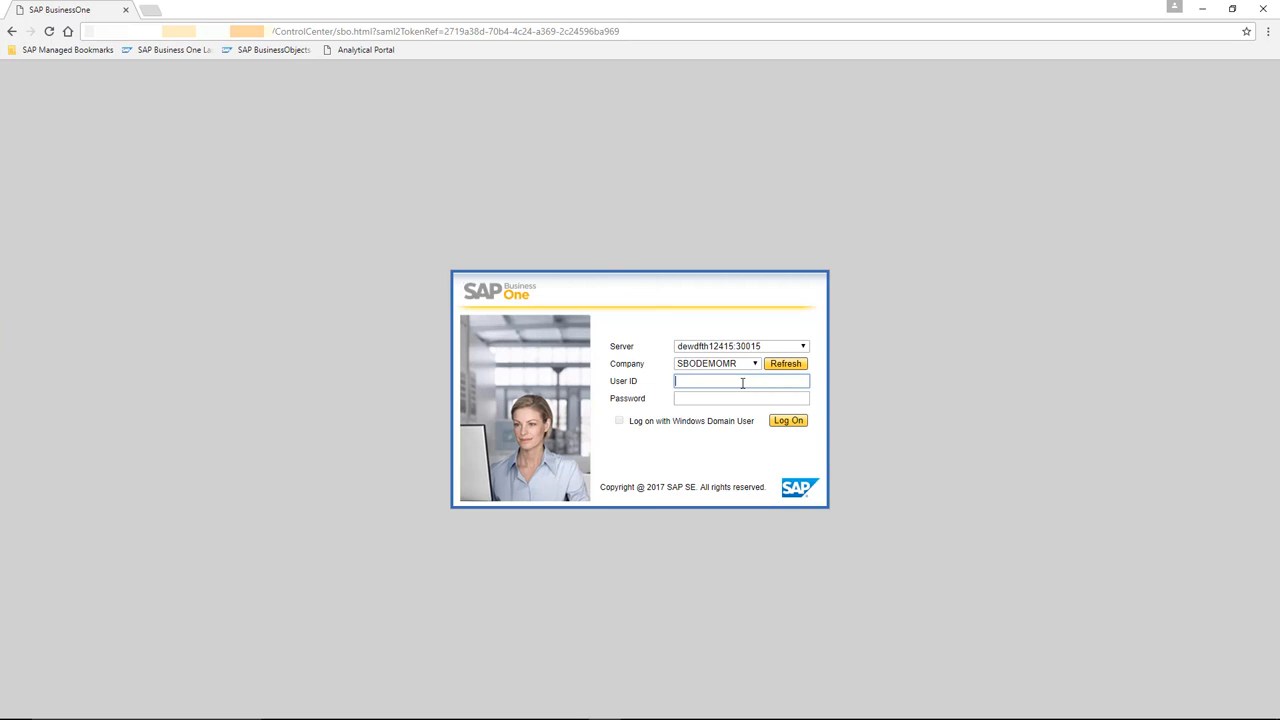
type("manager")
key("Tab")
type("1234")
left_click(787, 420)
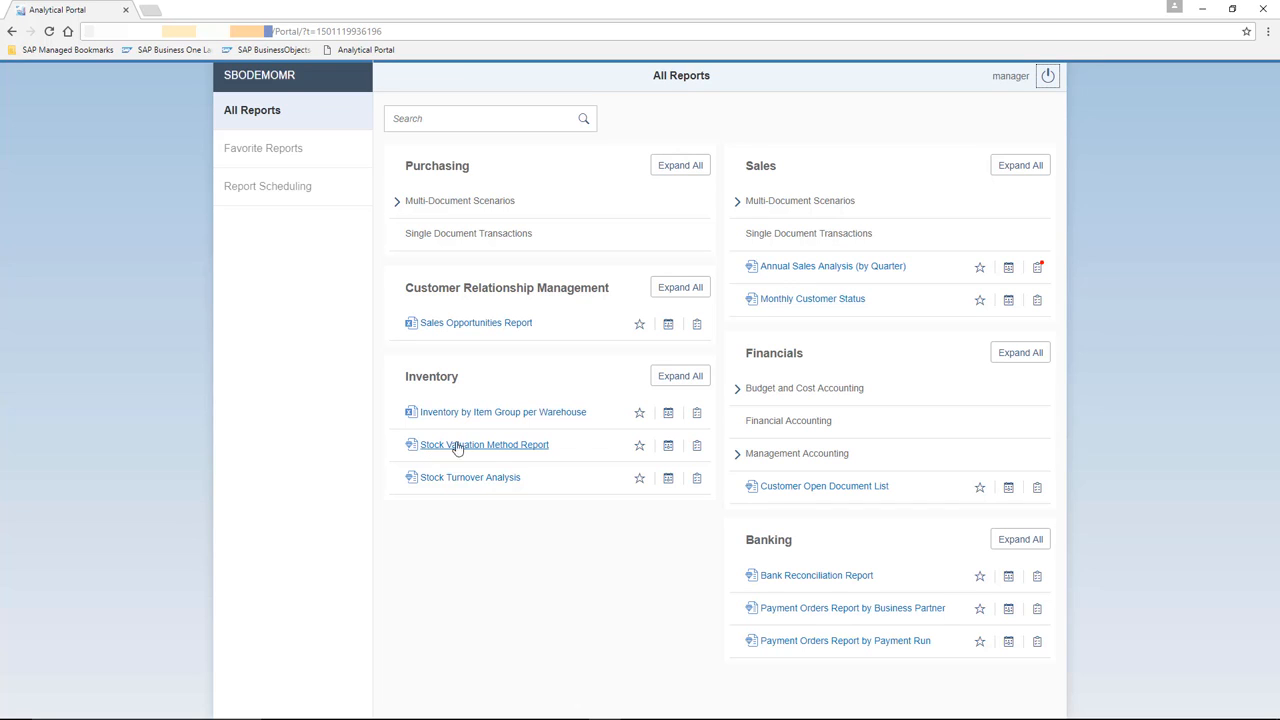
Star Sales Opportunities Report and Annual Sales Analysis (by Quarter), check Favorite Reports, then return to All Reports.
left_click(638, 328)
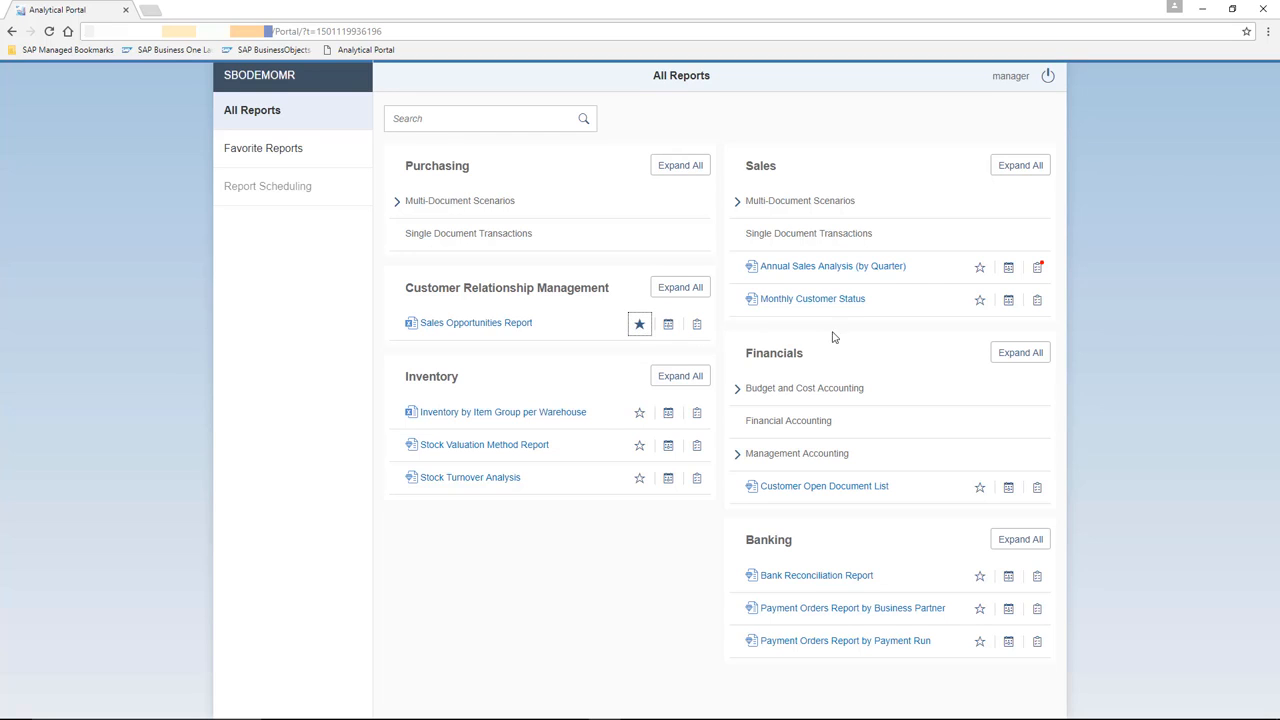
left_click(979, 276)
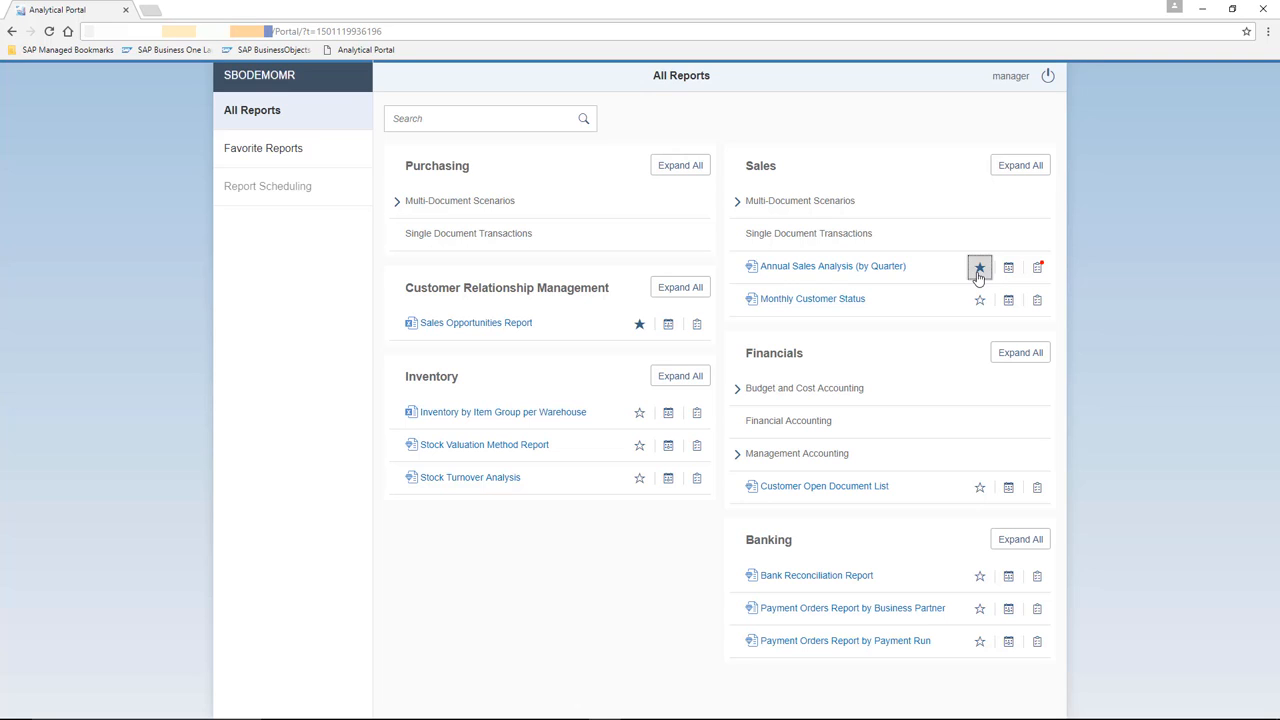
left_click(290, 152)
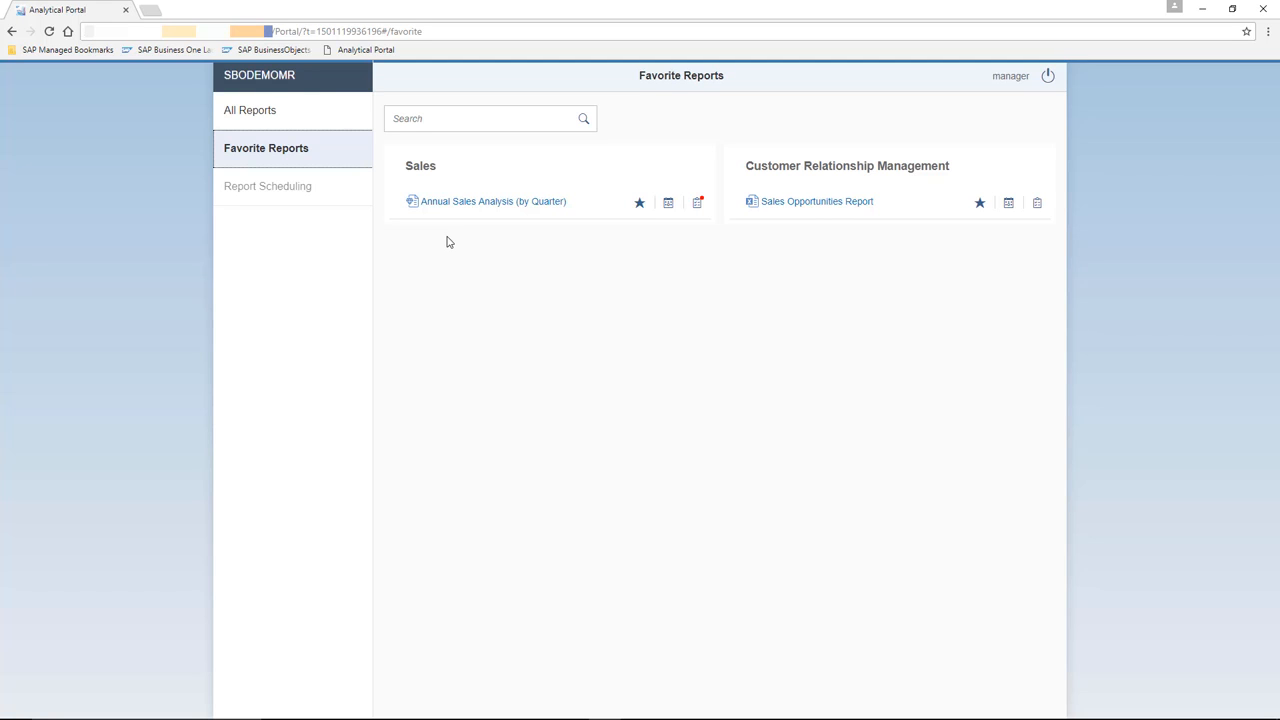
left_click(285, 120)
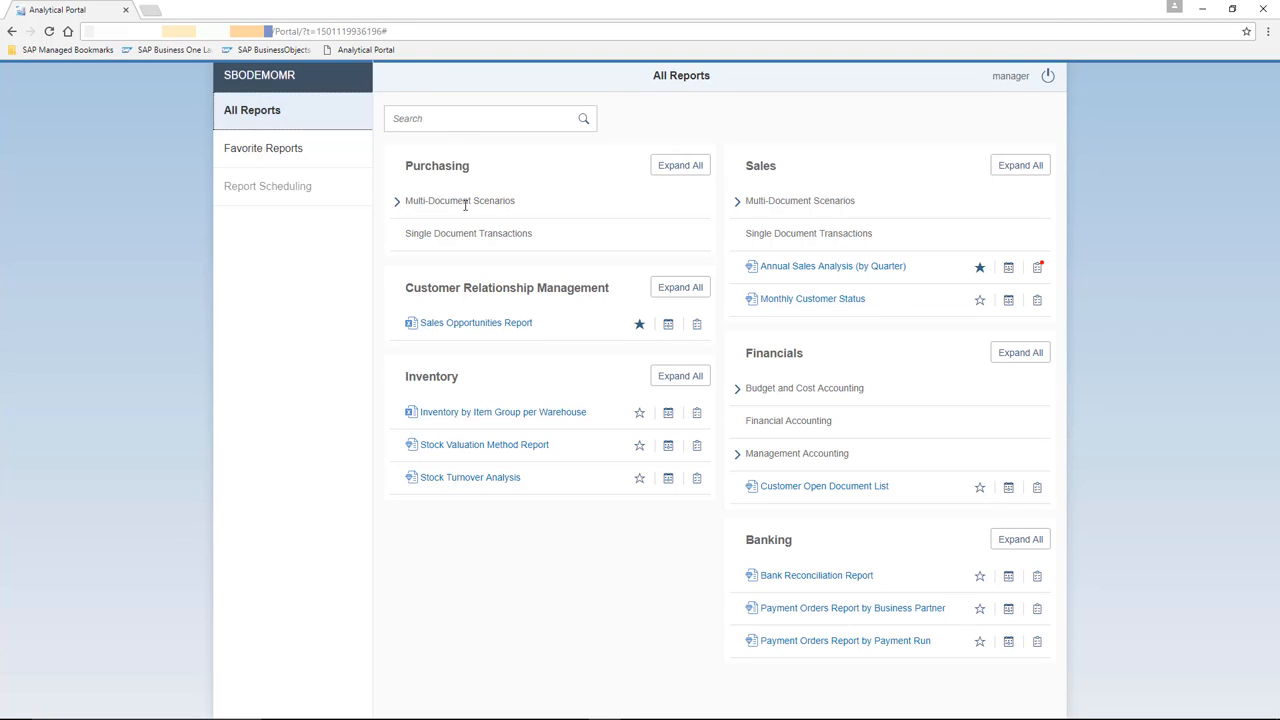
Run Annual Sales Analysis (by Quarter) for posting year 2017 and customer group Customers.
left_click(887, 271)
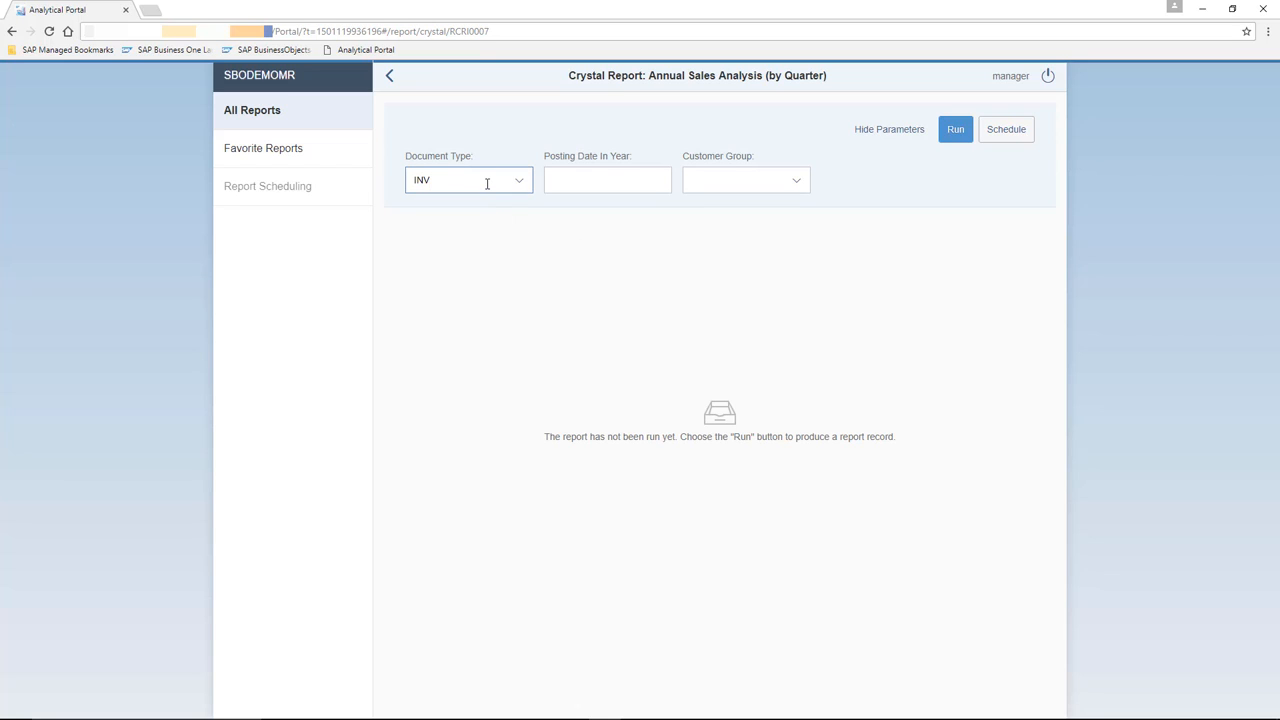
left_click(569, 180)
type("2017")
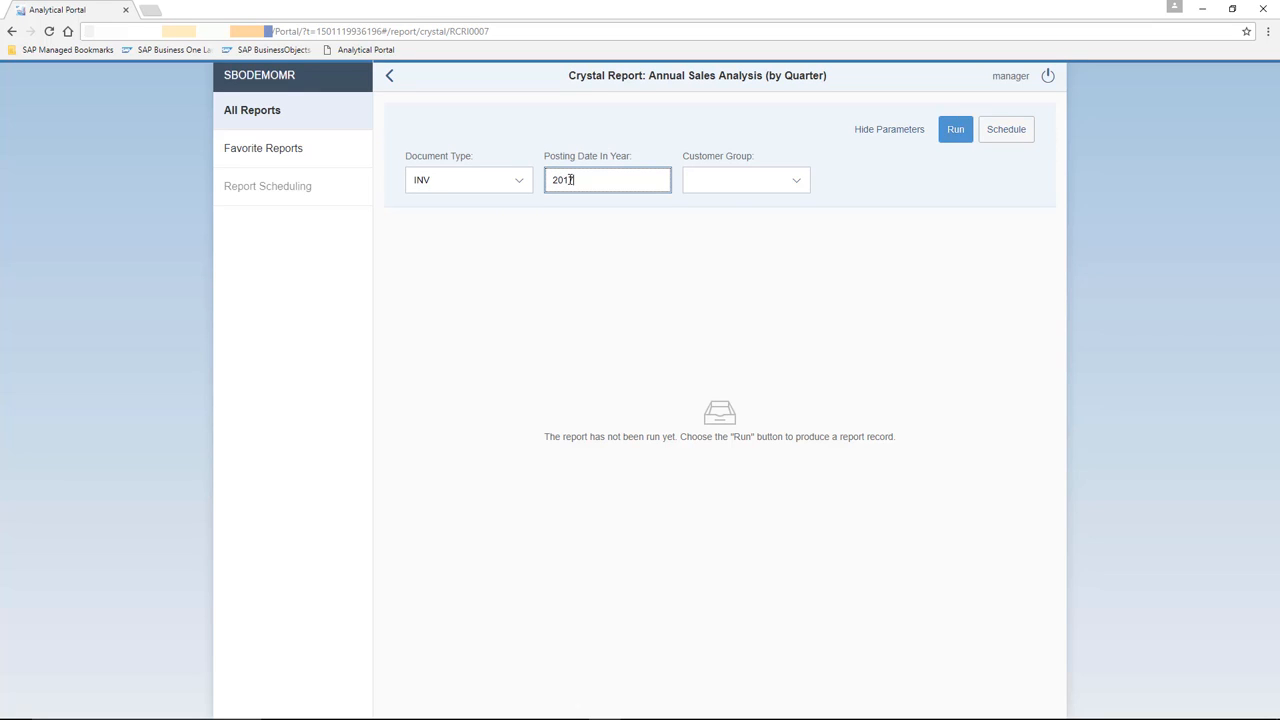
left_click(793, 182)
left_click(746, 234)
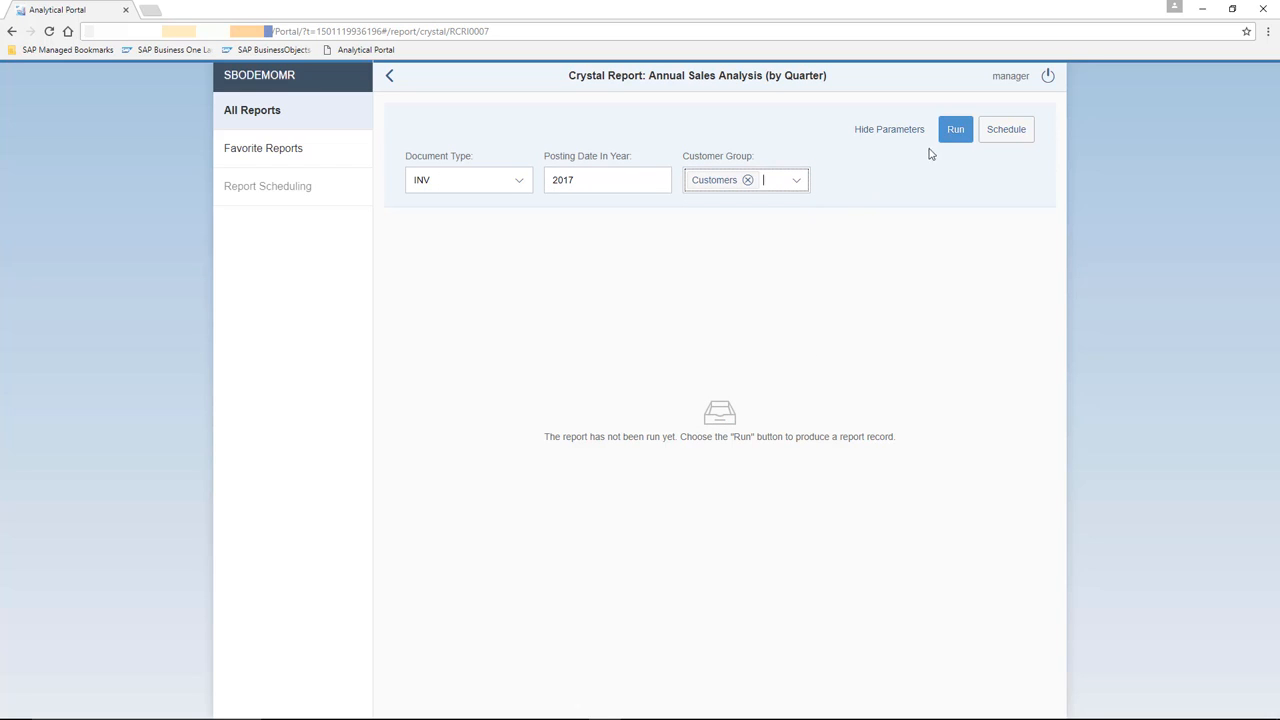
left_click(955, 131)
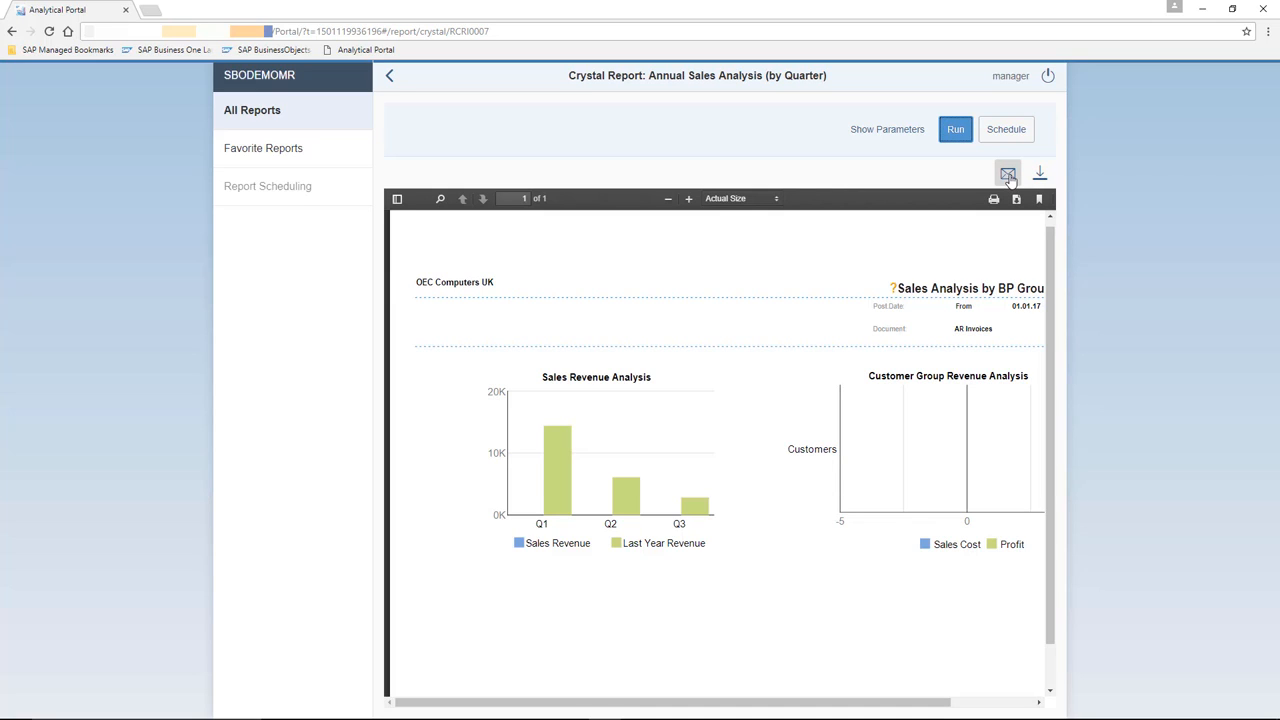
Check the run history of Annual Sales Analysis (by Quarter), then go back to All Reports.
left_click(266, 123)
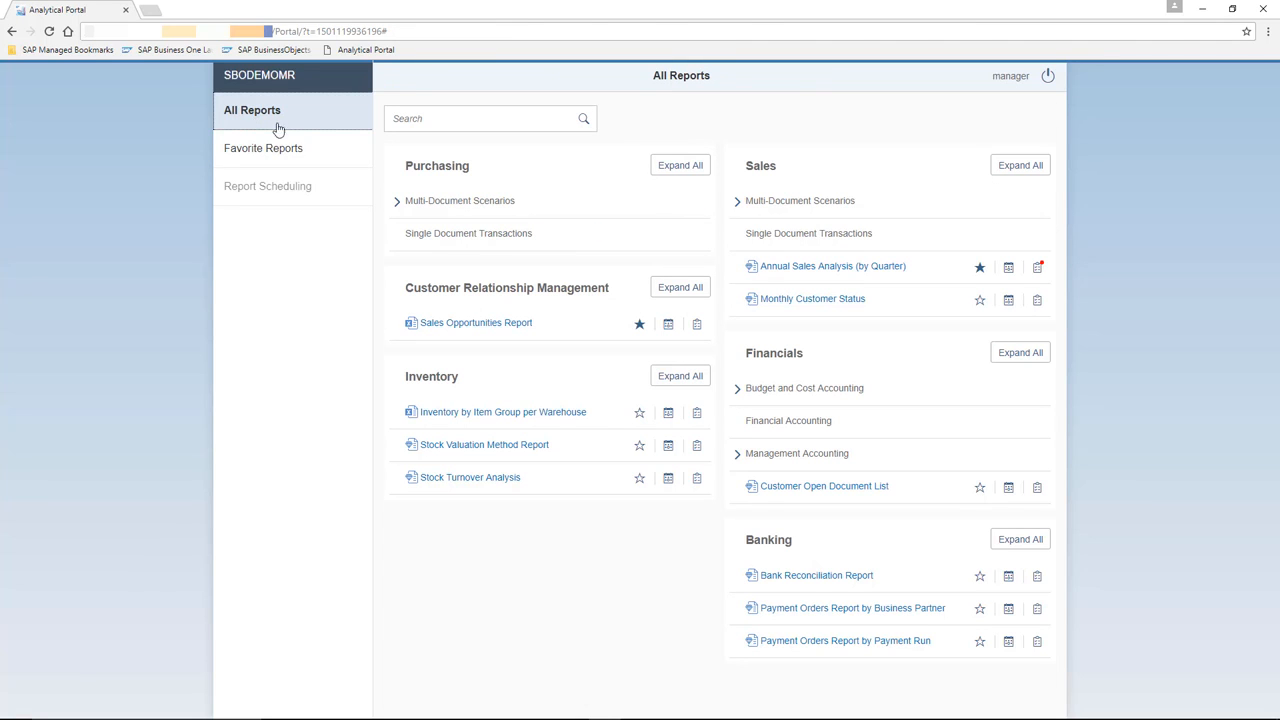
left_click(1038, 272)
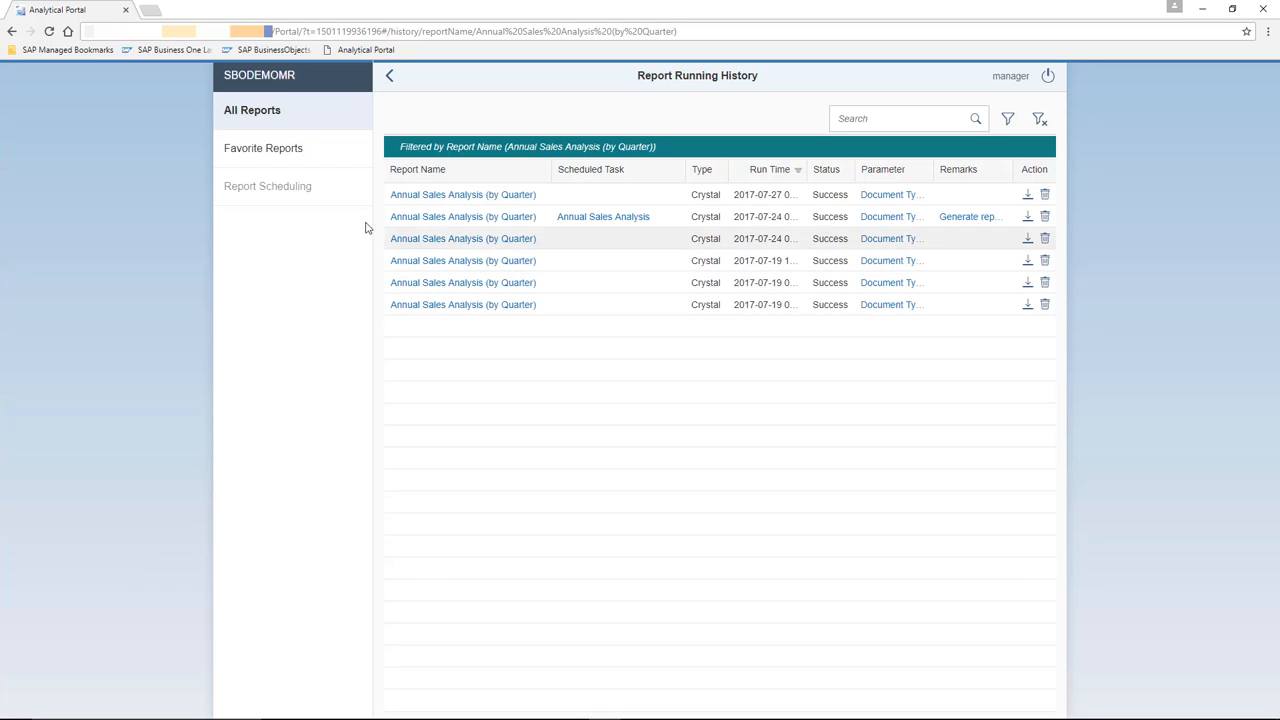
left_click(262, 112)
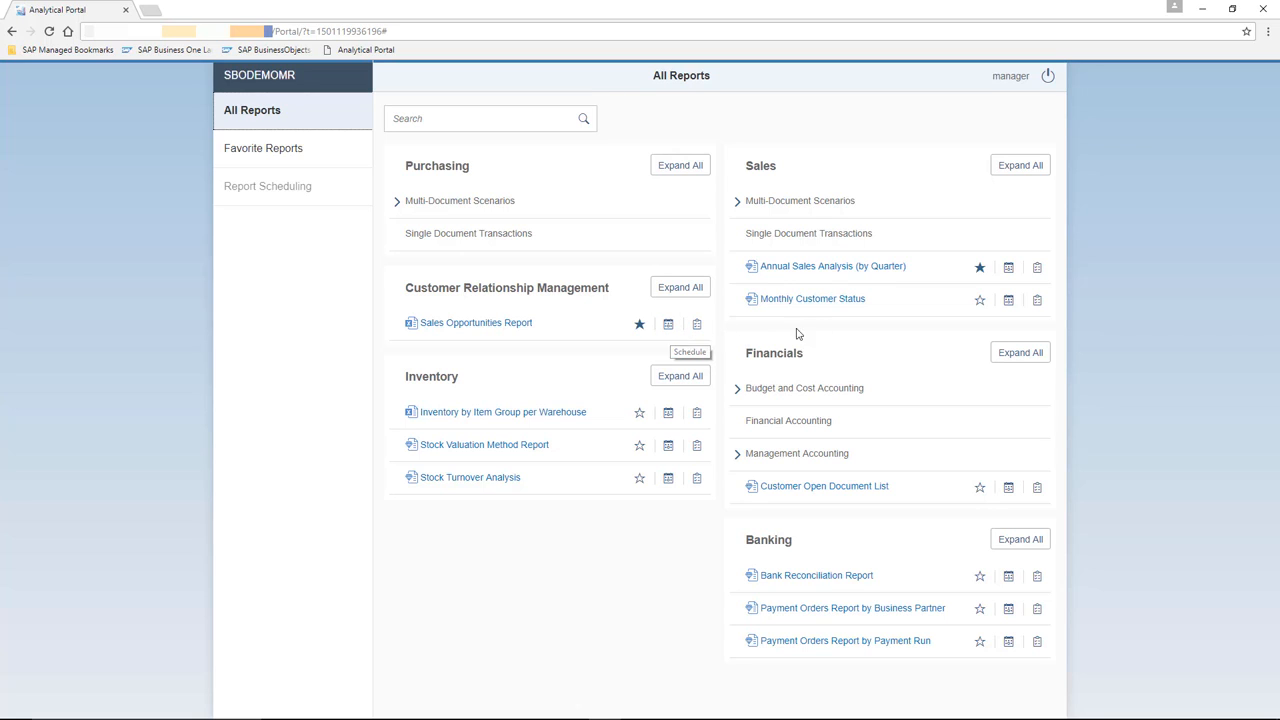
Create an Annual Sales Analysis schedule with posting year 2017 and the Customers group.
left_click(1009, 268)
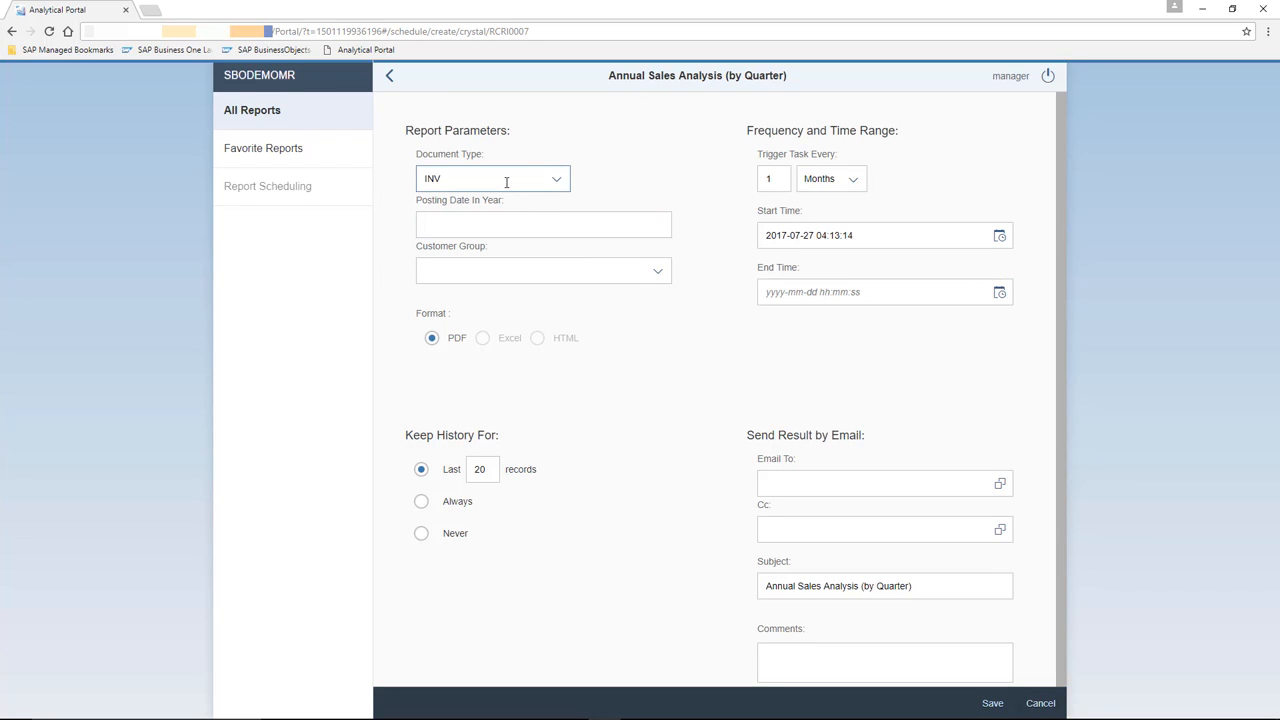
left_click(502, 220)
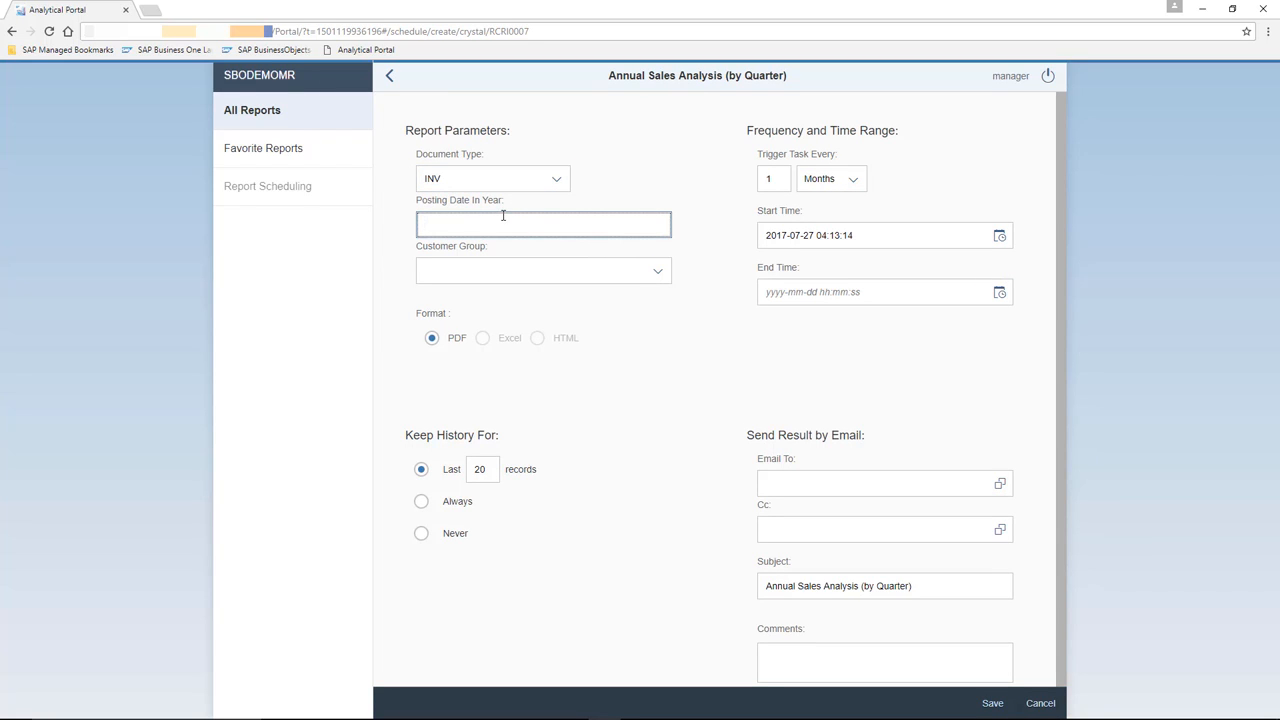
type("2017")
left_click(594, 265)
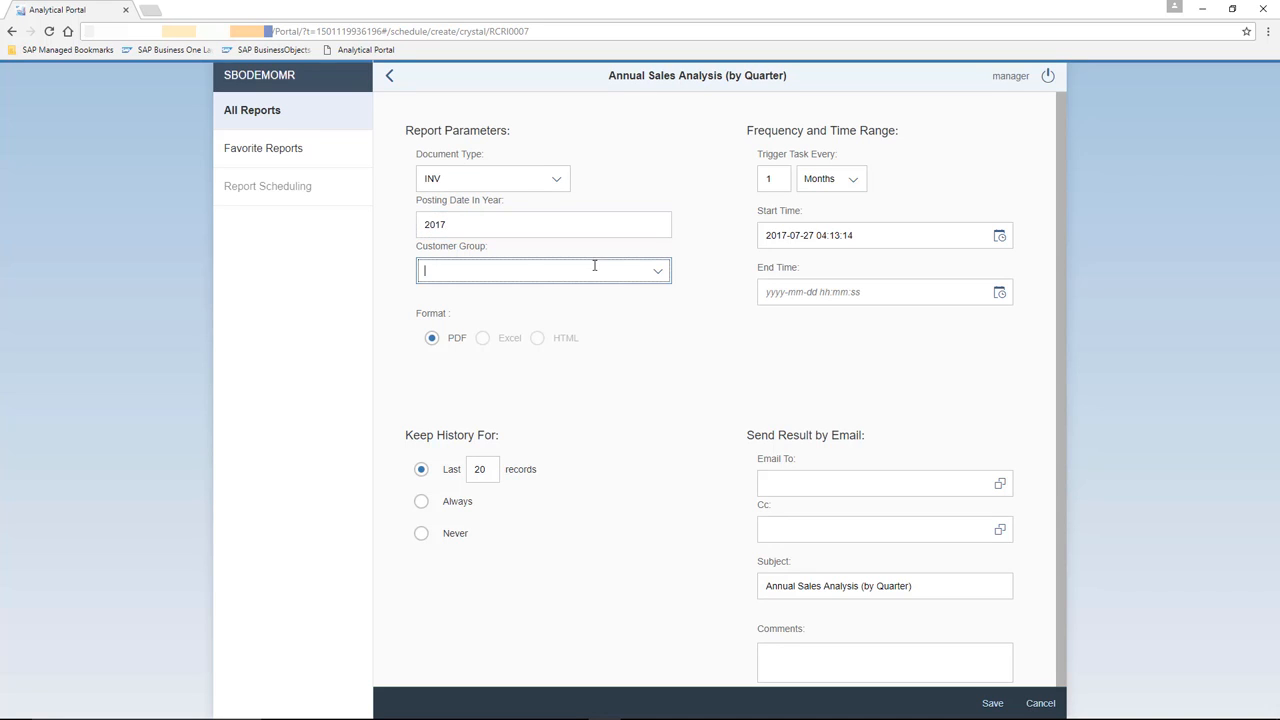
left_click(657, 270)
left_click(471, 324)
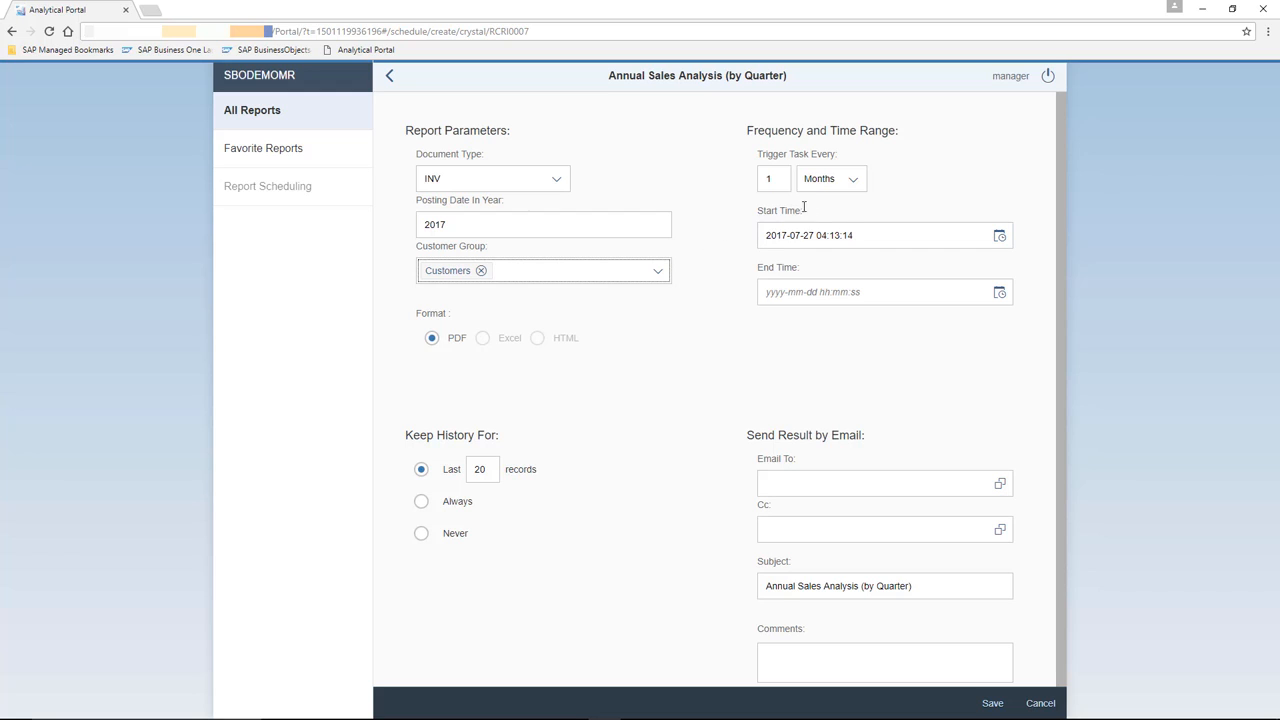
Set the schedule to repeat every week, ending on 31 December 2017.
left_click(851, 189)
left_click(840, 209)
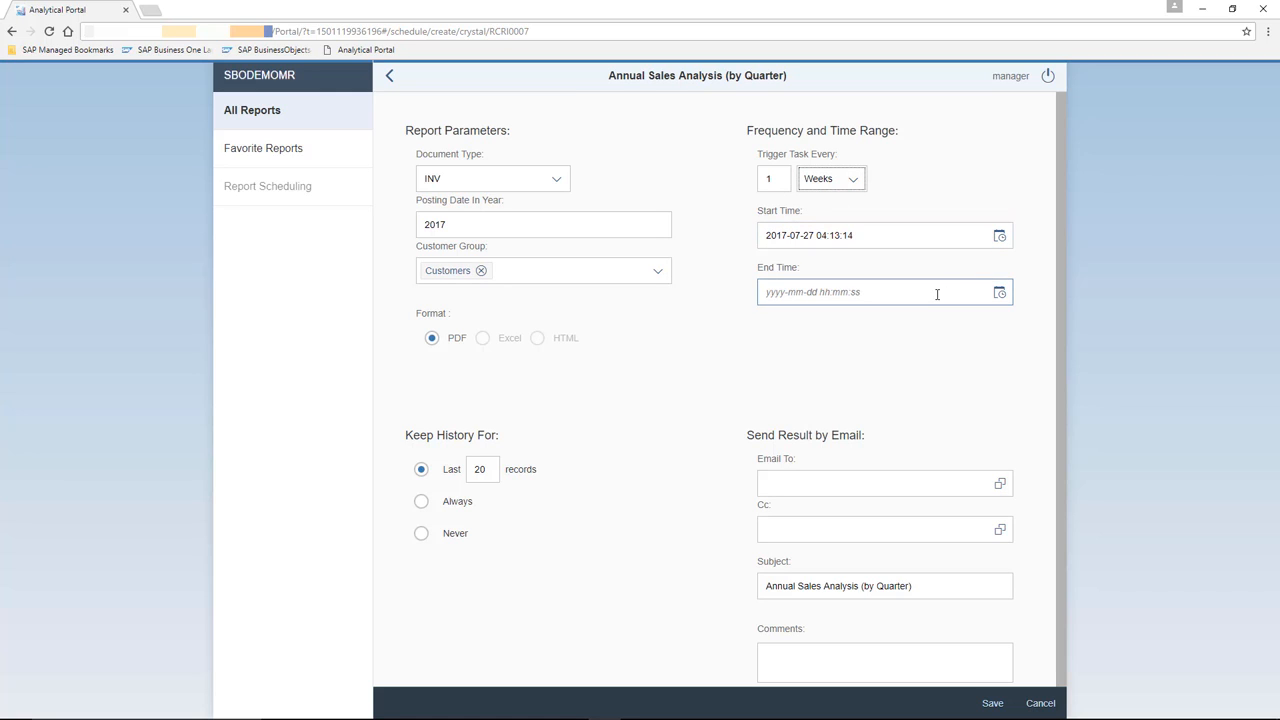
left_click(998, 293)
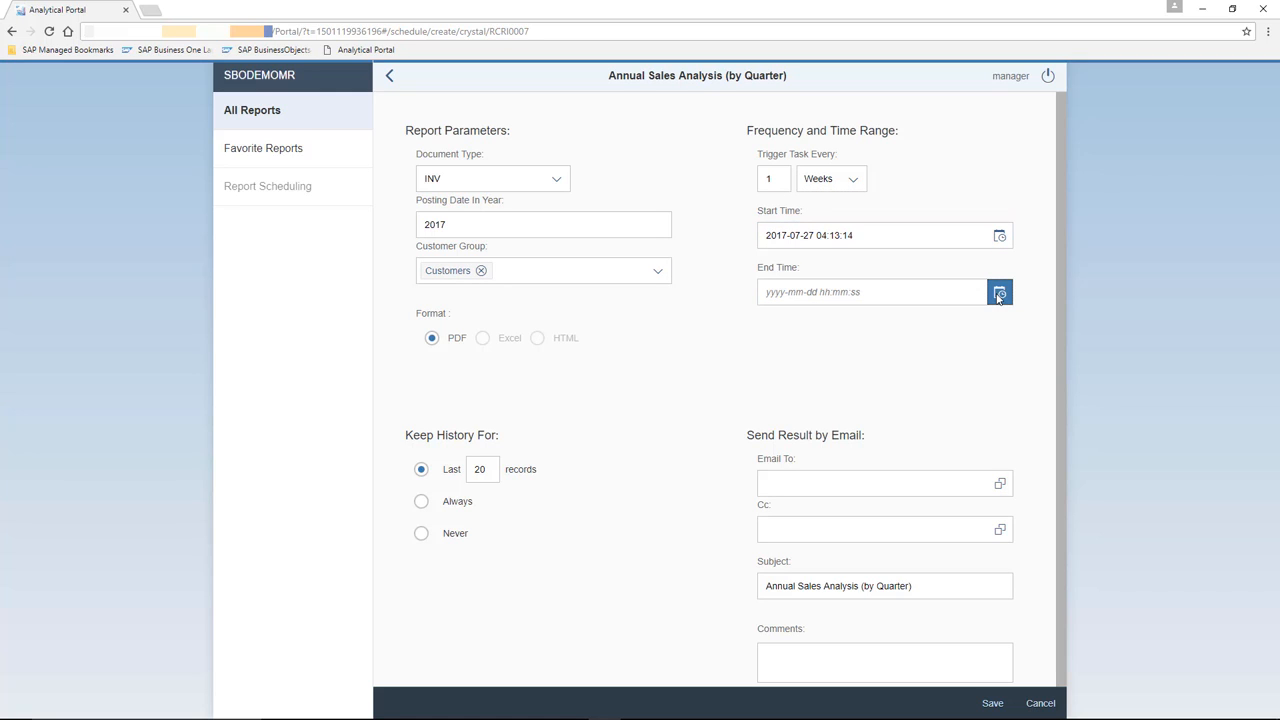
left_click(998, 294)
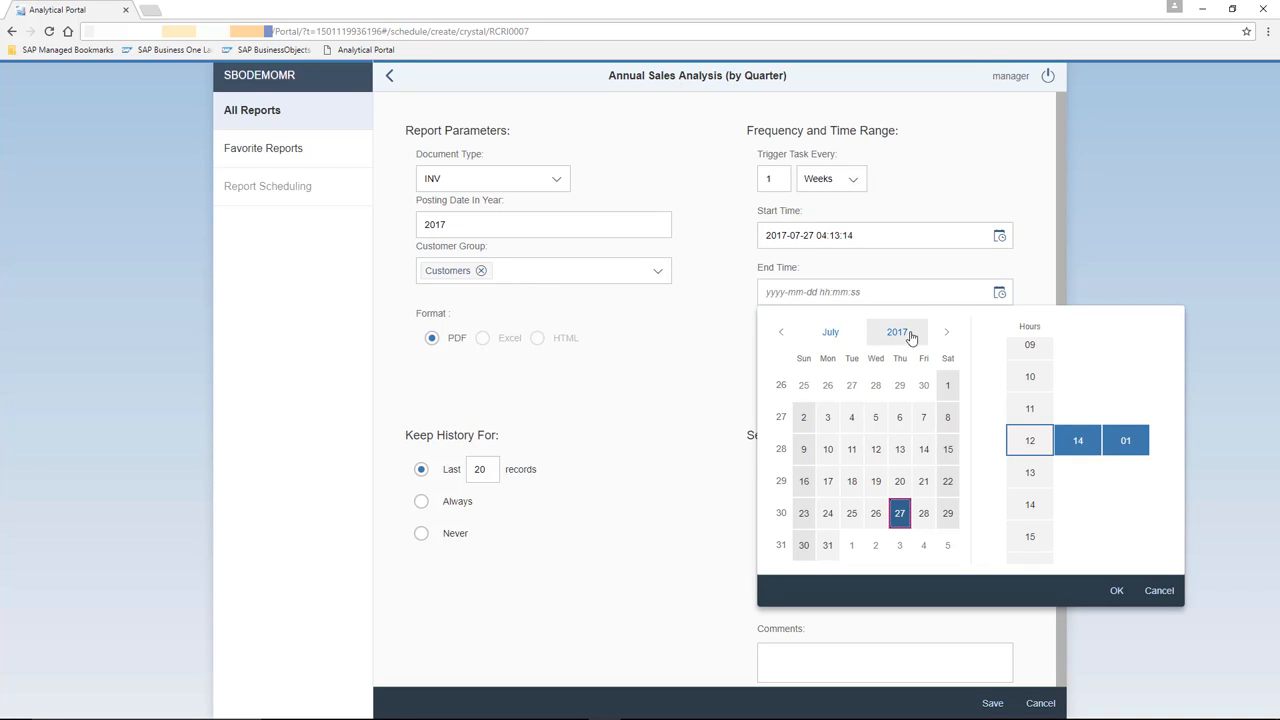
left_click(946, 332)
left_click(946, 332)
left_click(946, 332)
left_click(946, 332)
left_click(946, 332)
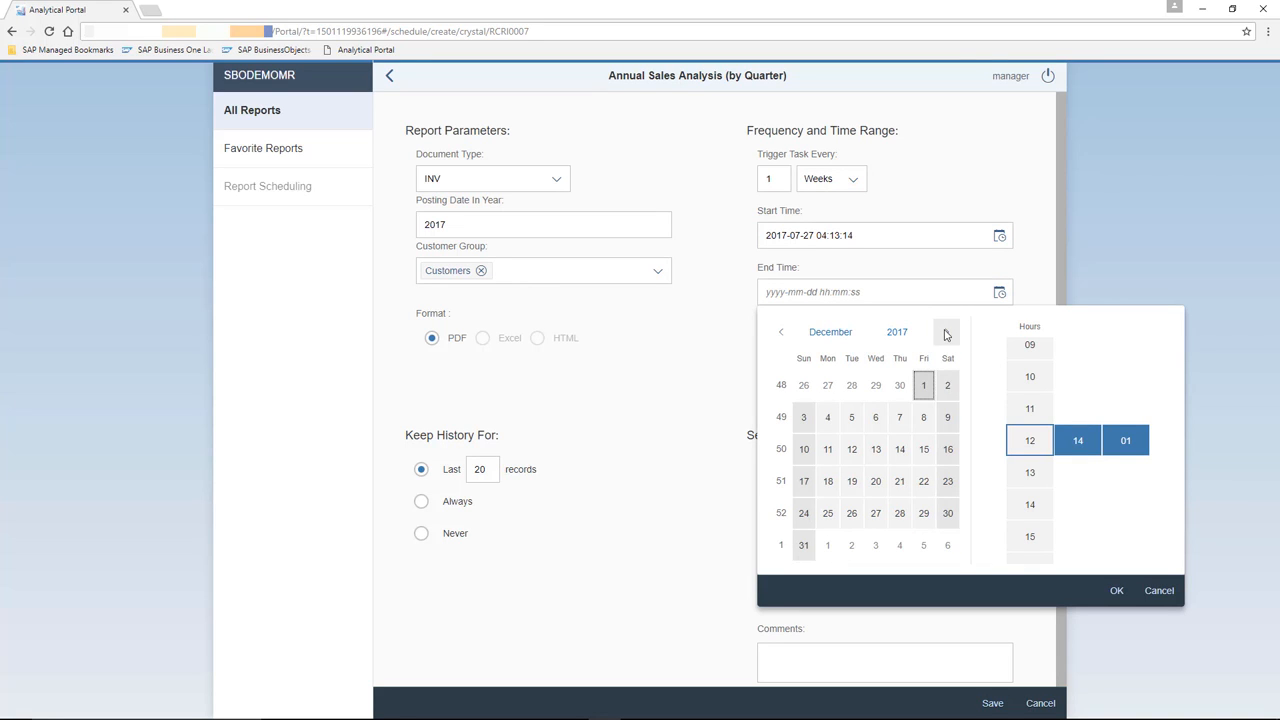
left_click(804, 545)
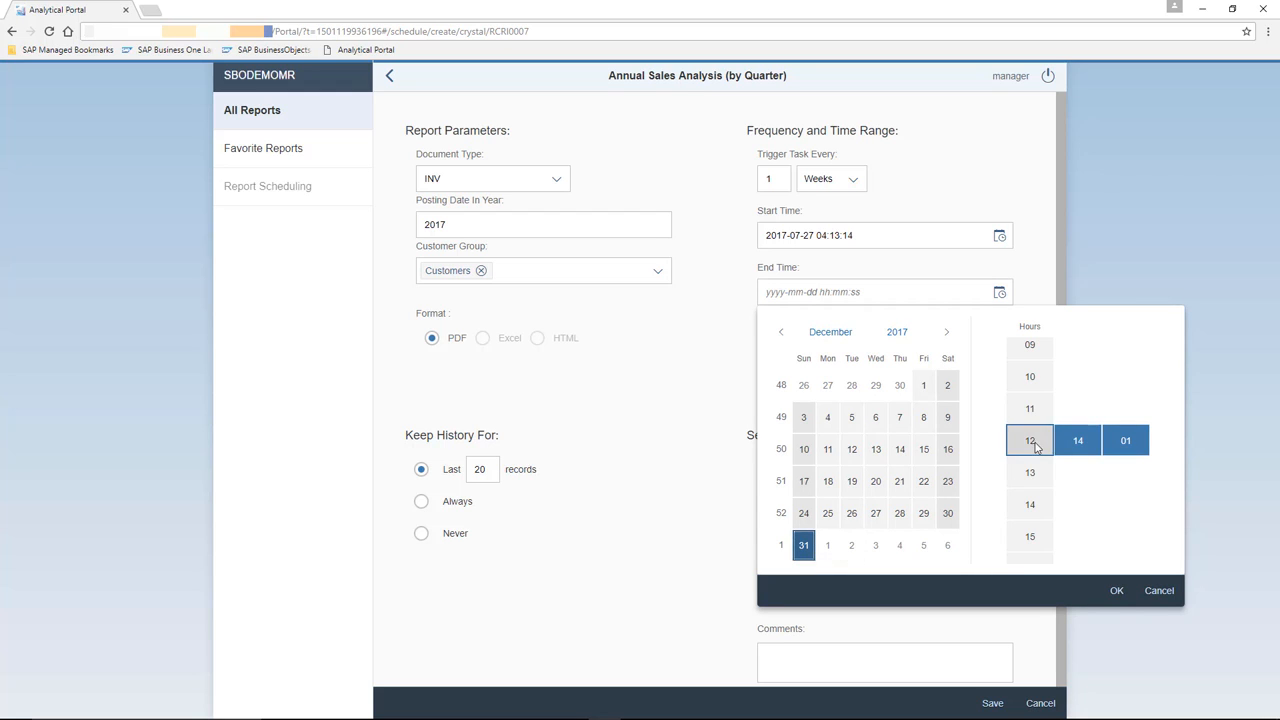
left_click(1118, 591)
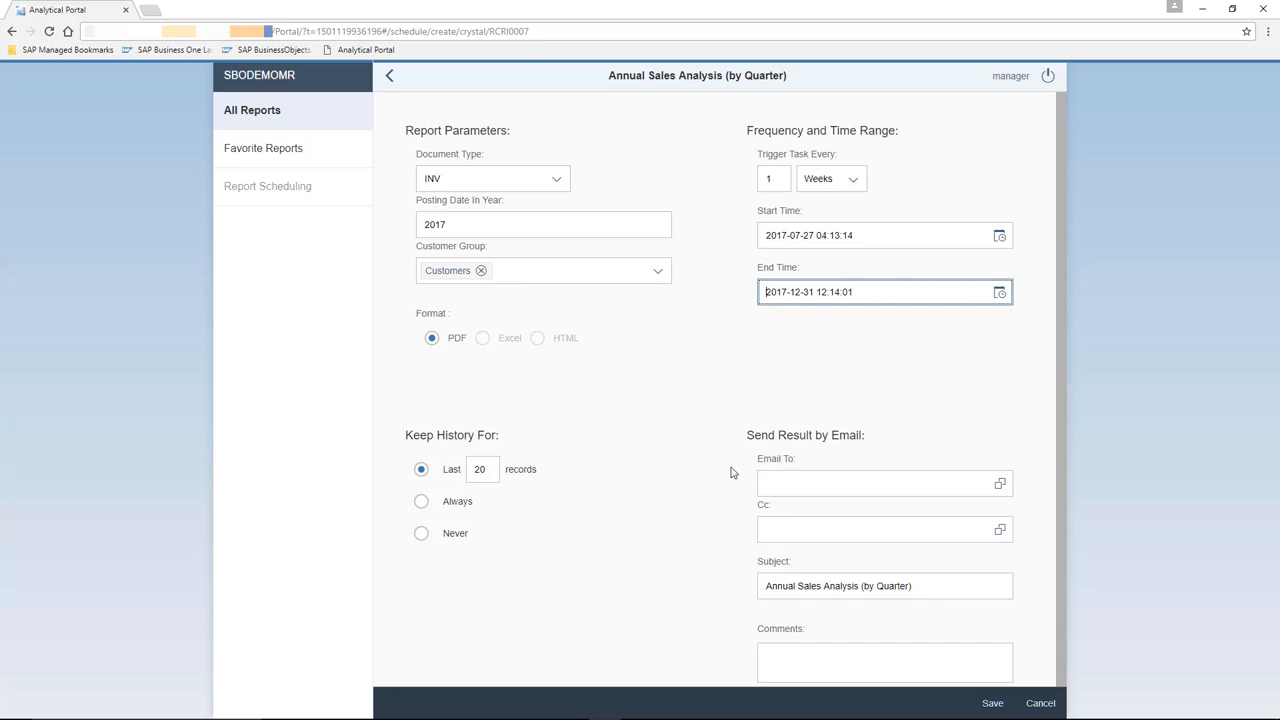
Add two portal users as email recipients of the schedule results.
left_click(945, 474)
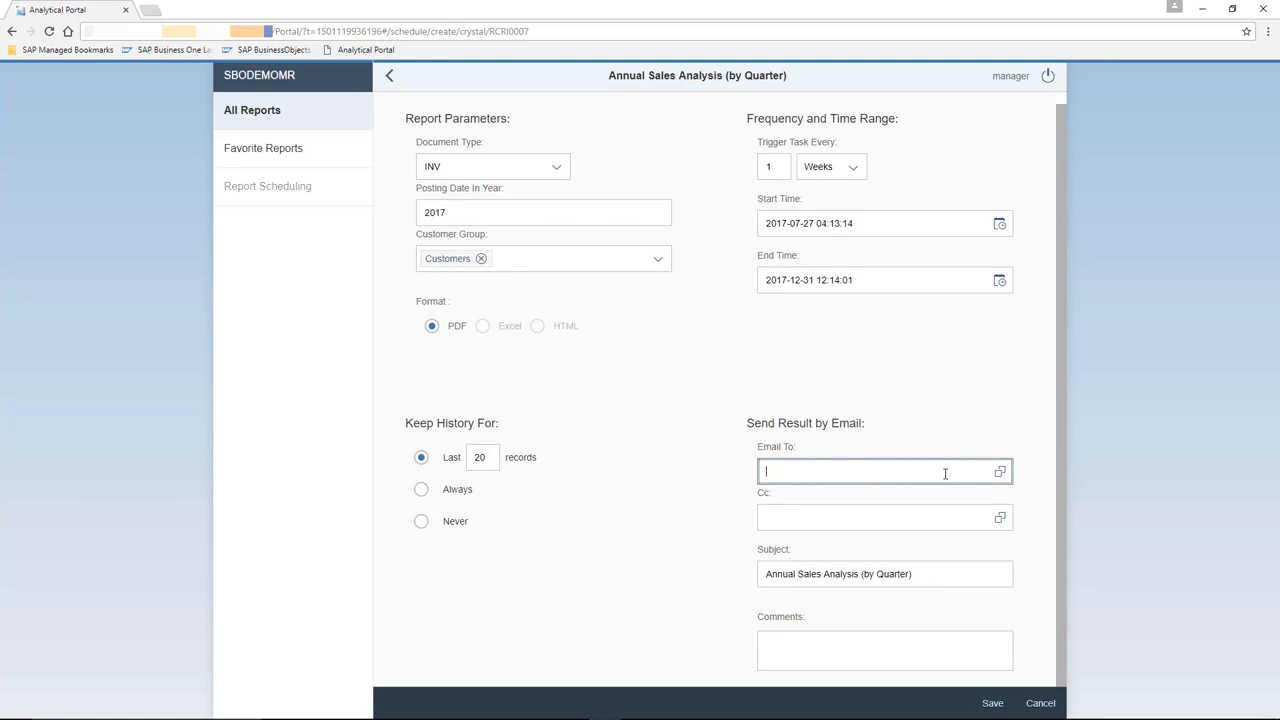
left_click(1000, 471)
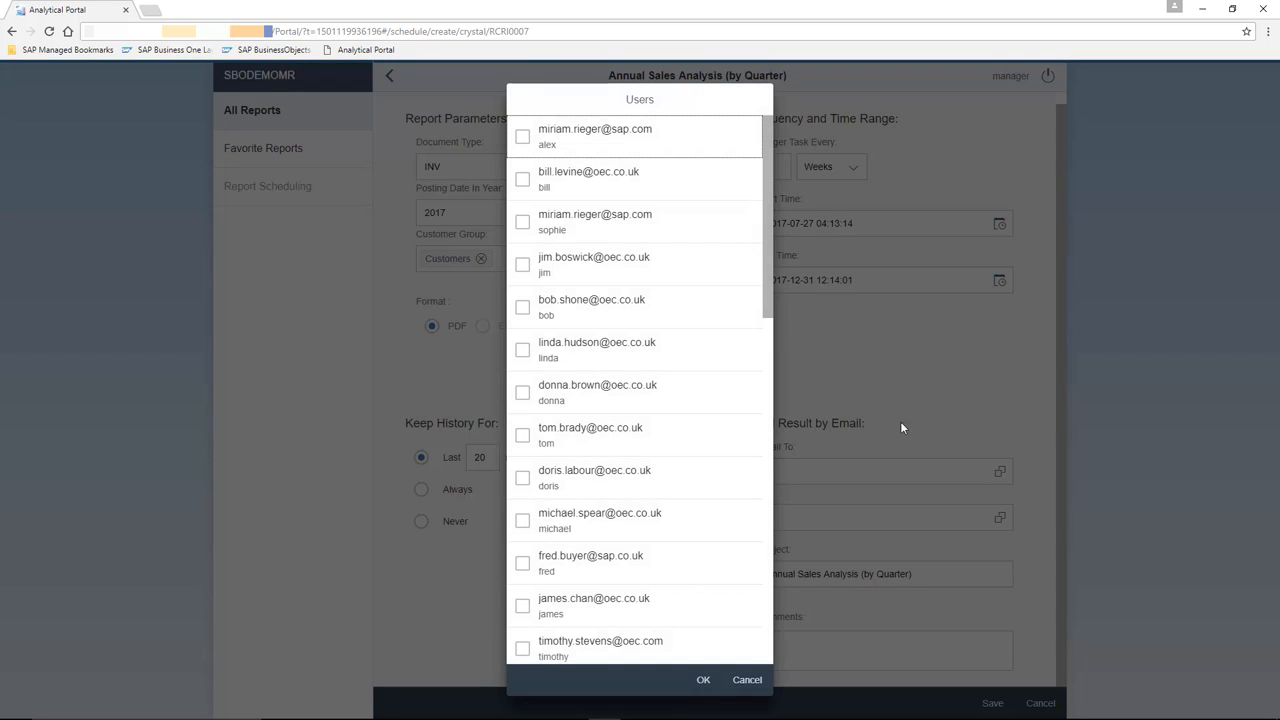
left_click(523, 180)
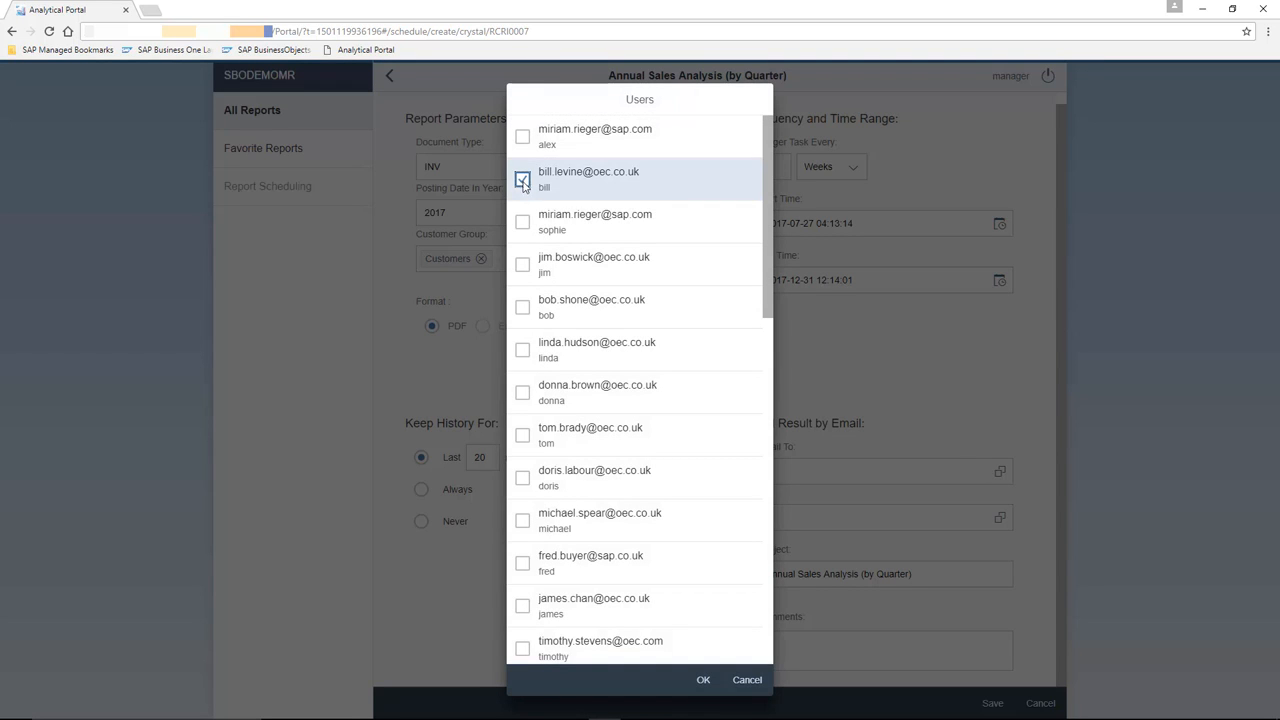
left_click(522, 392)
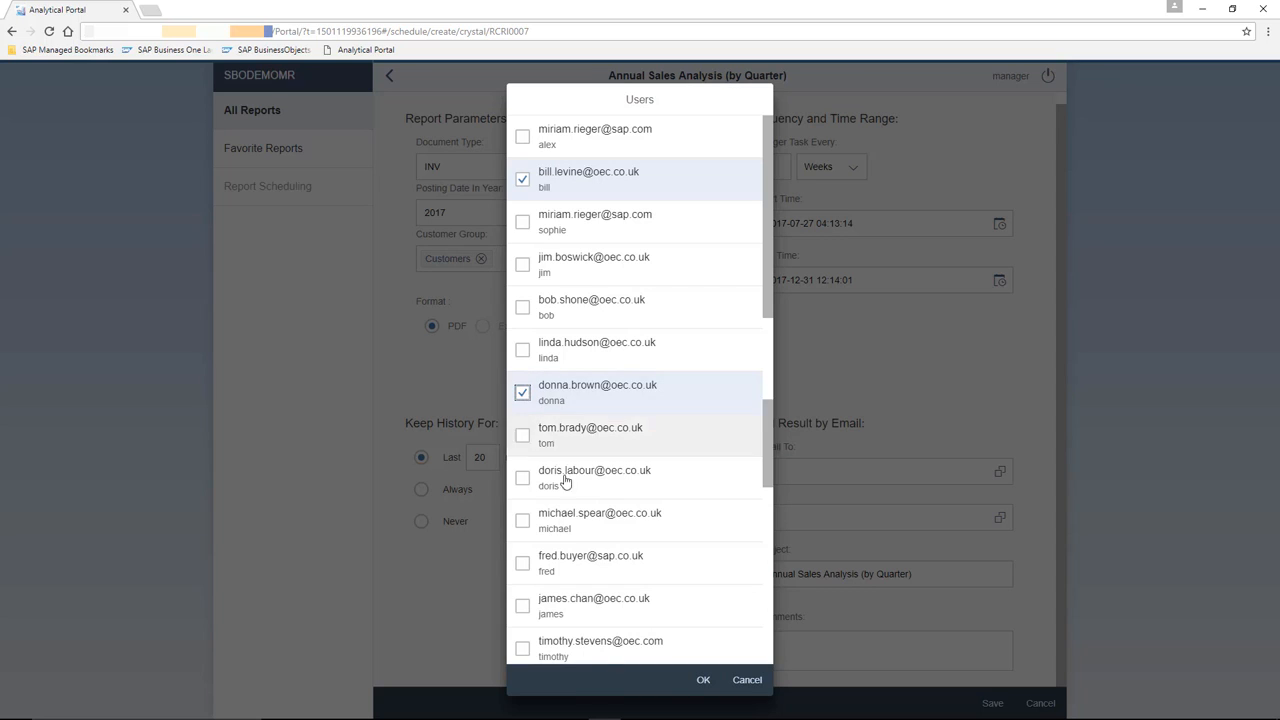
left_click(704, 680)
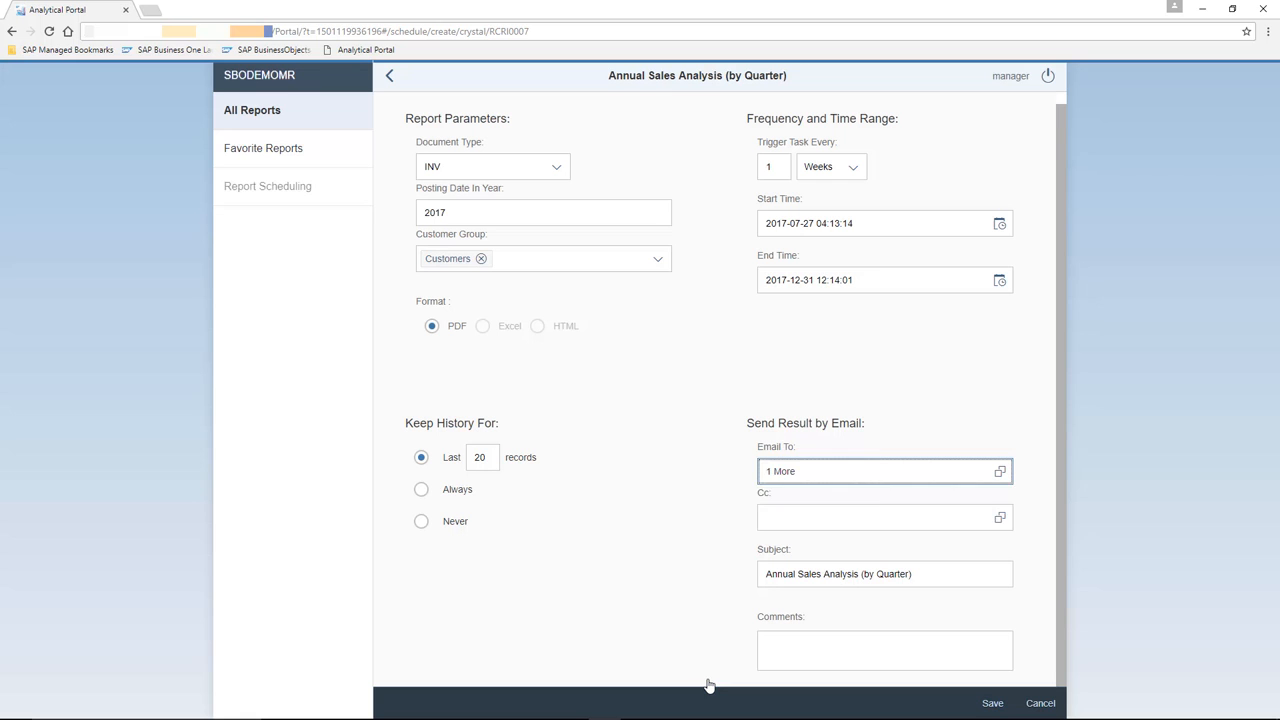
left_click(1024, 551)
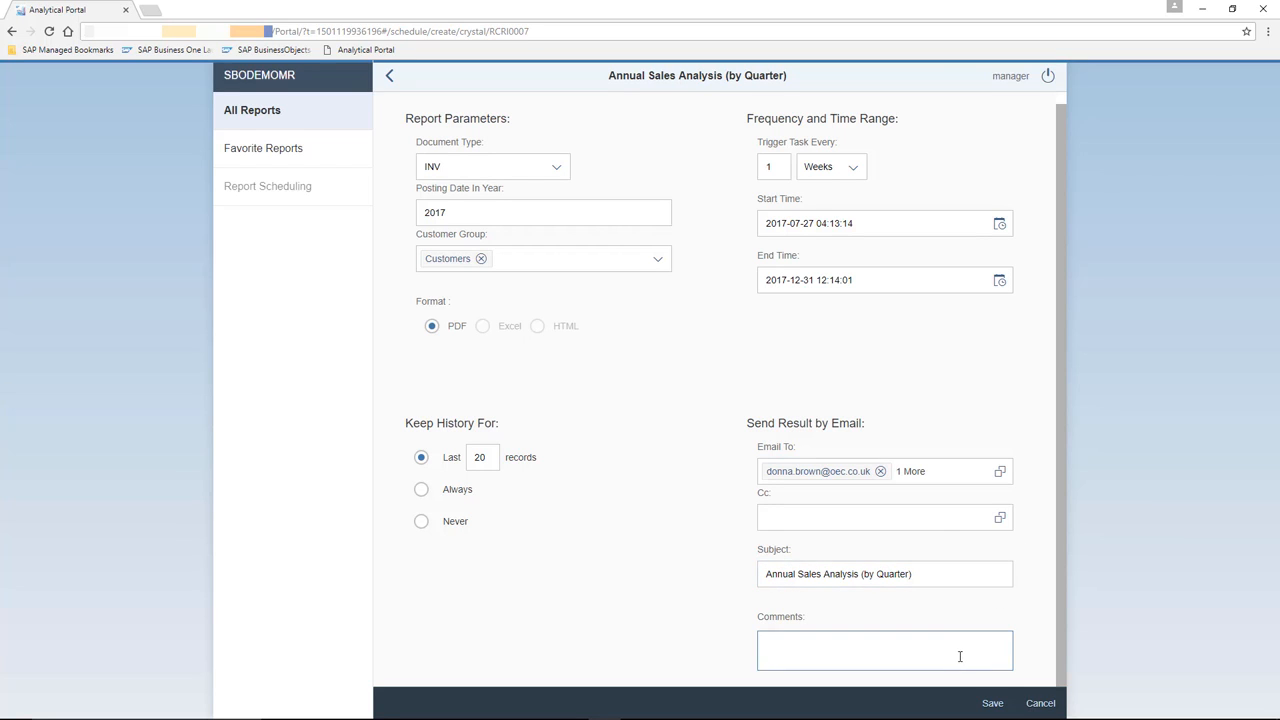
Save the schedule as 'Weekly Sales Anaysis Report' and view the Report Scheduling list.
left_click(995, 704)
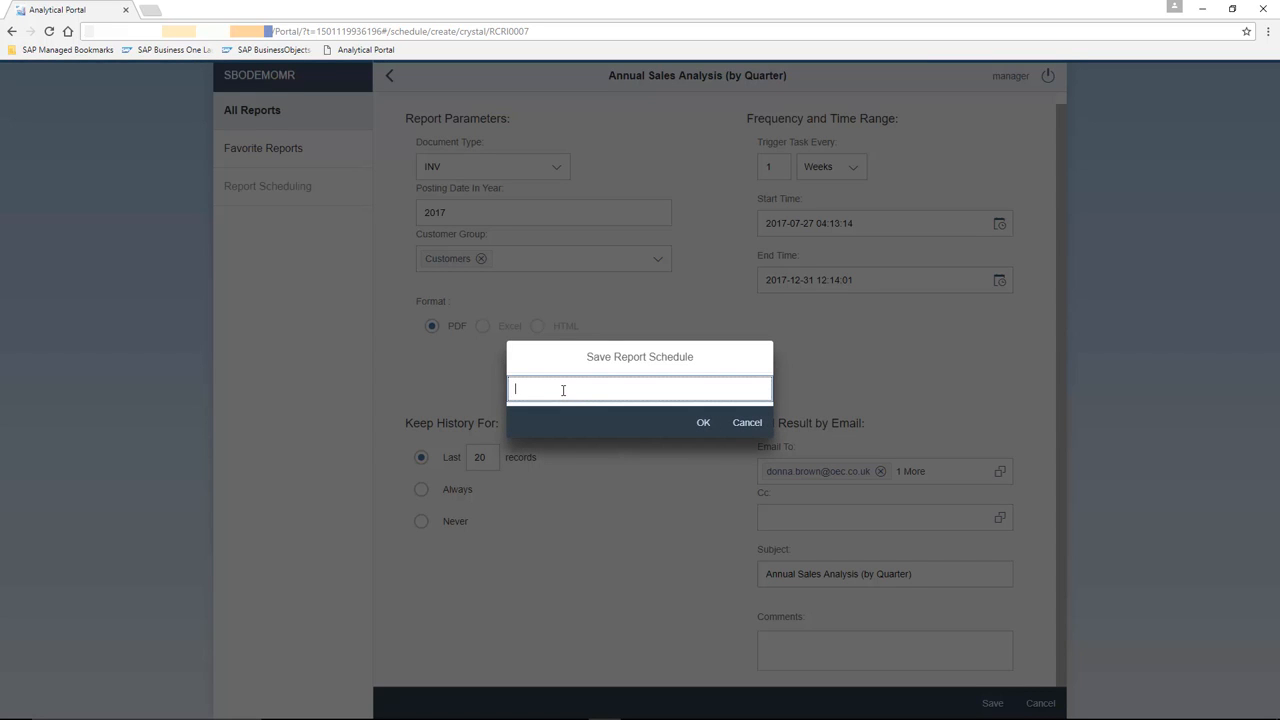
type("Weekly Sales Anaysis Report")
left_click(704, 425)
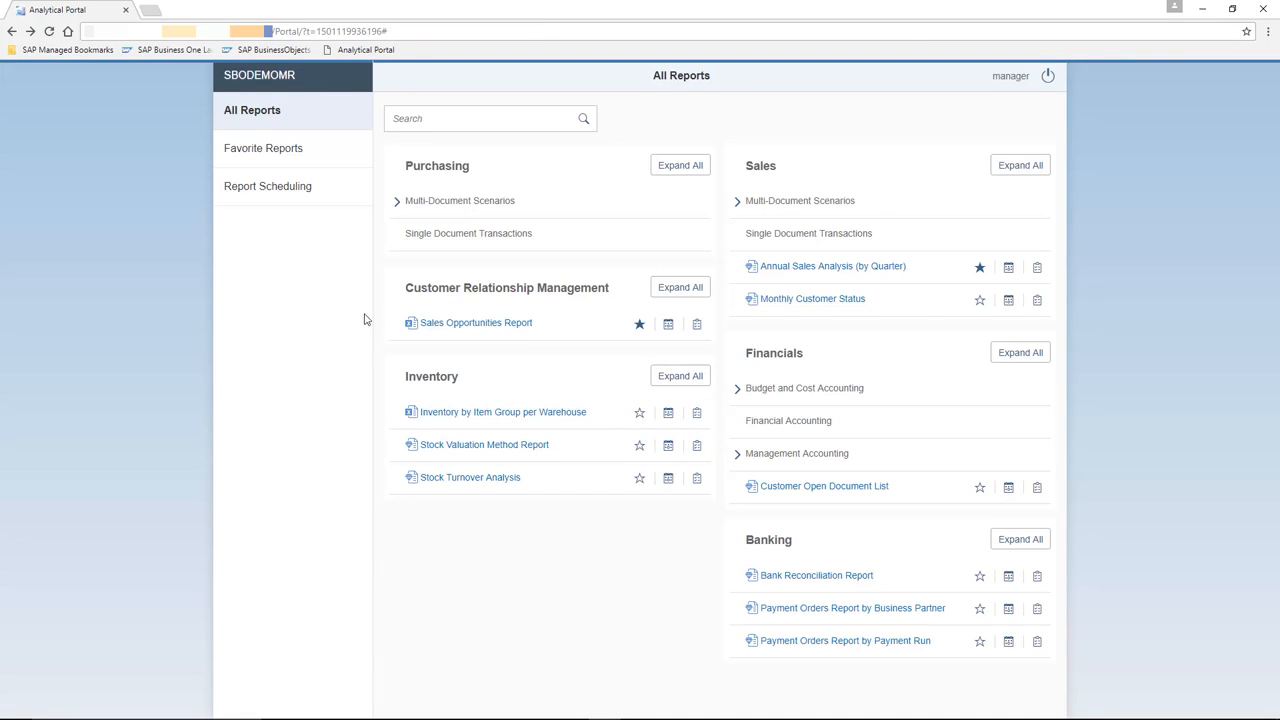
left_click(307, 197)
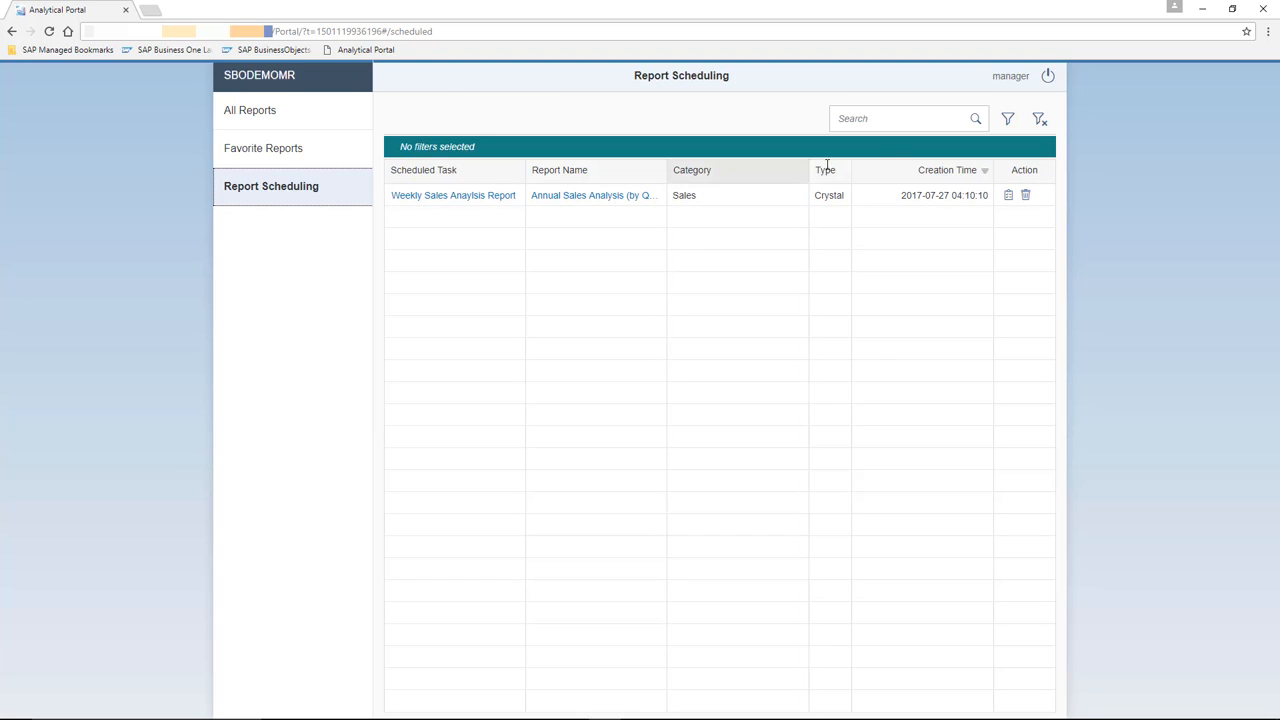
Log off, then sign in to company SBODEMOMR as the second user with their password.
left_click(1047, 78)
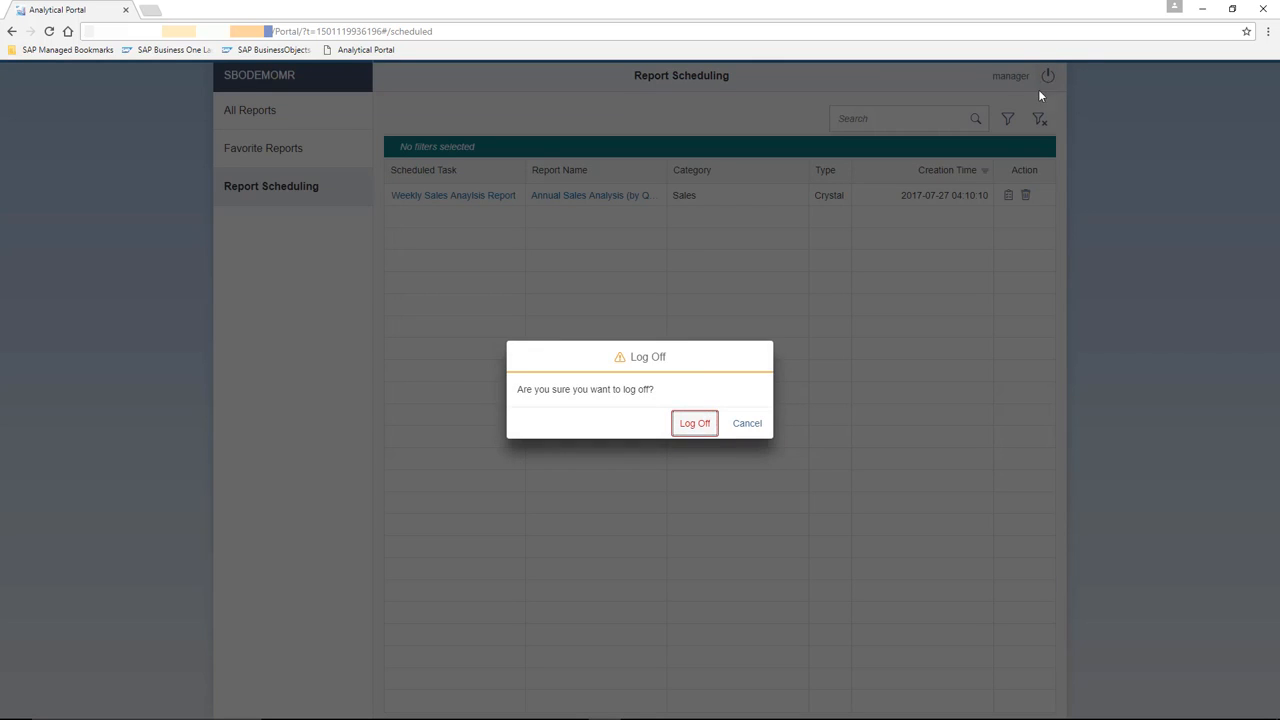
left_click(703, 427)
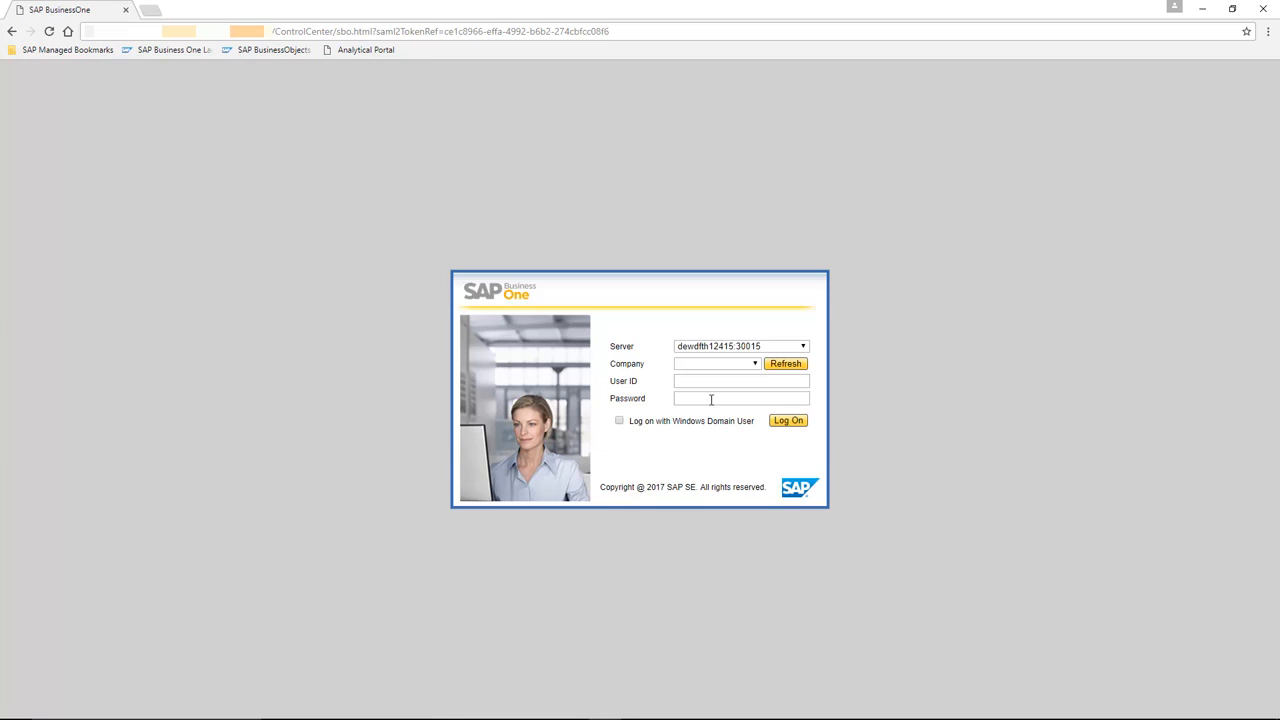
left_click(755, 364)
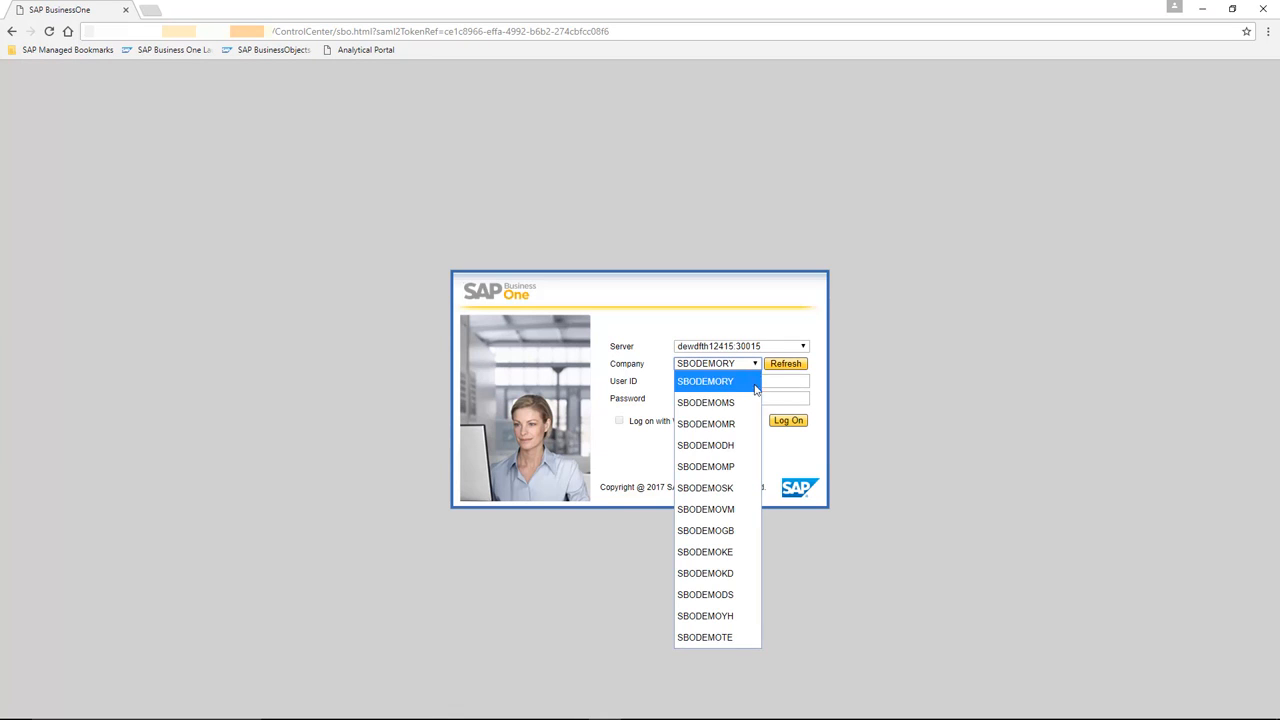
left_click(747, 423)
left_click(729, 384)
type("brad")
key("Tab")
type("****")
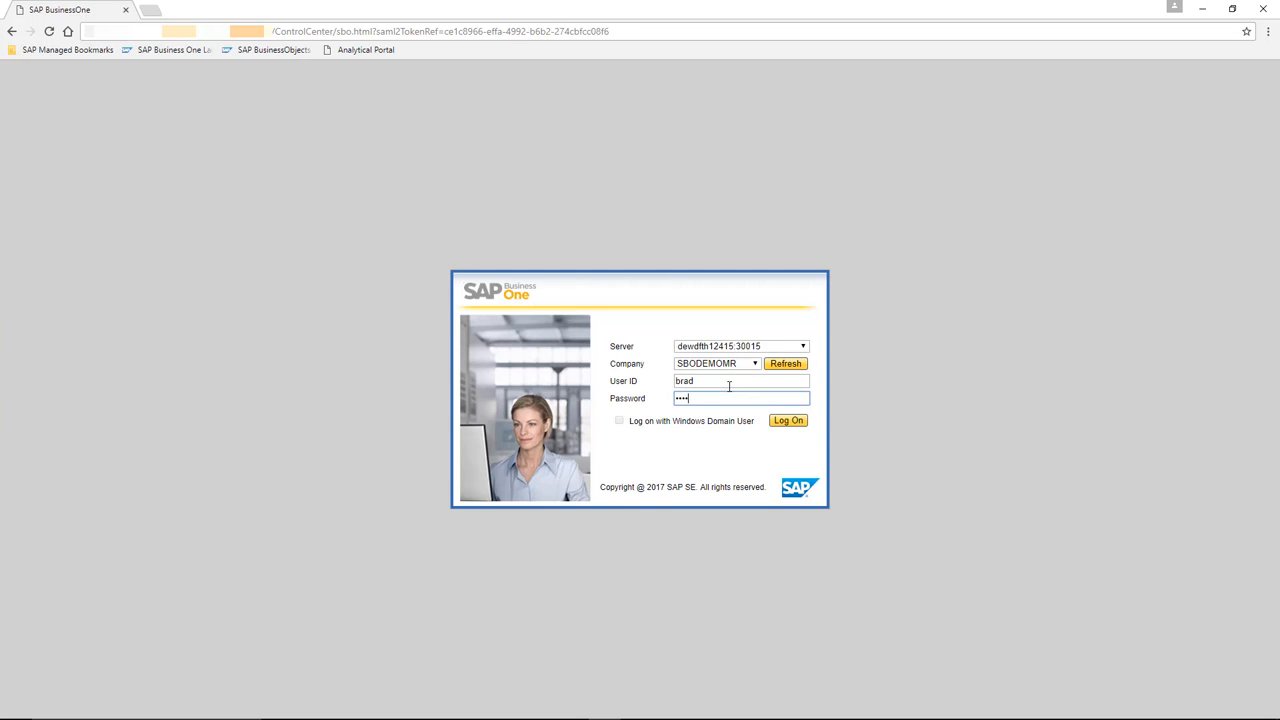
key("Return")
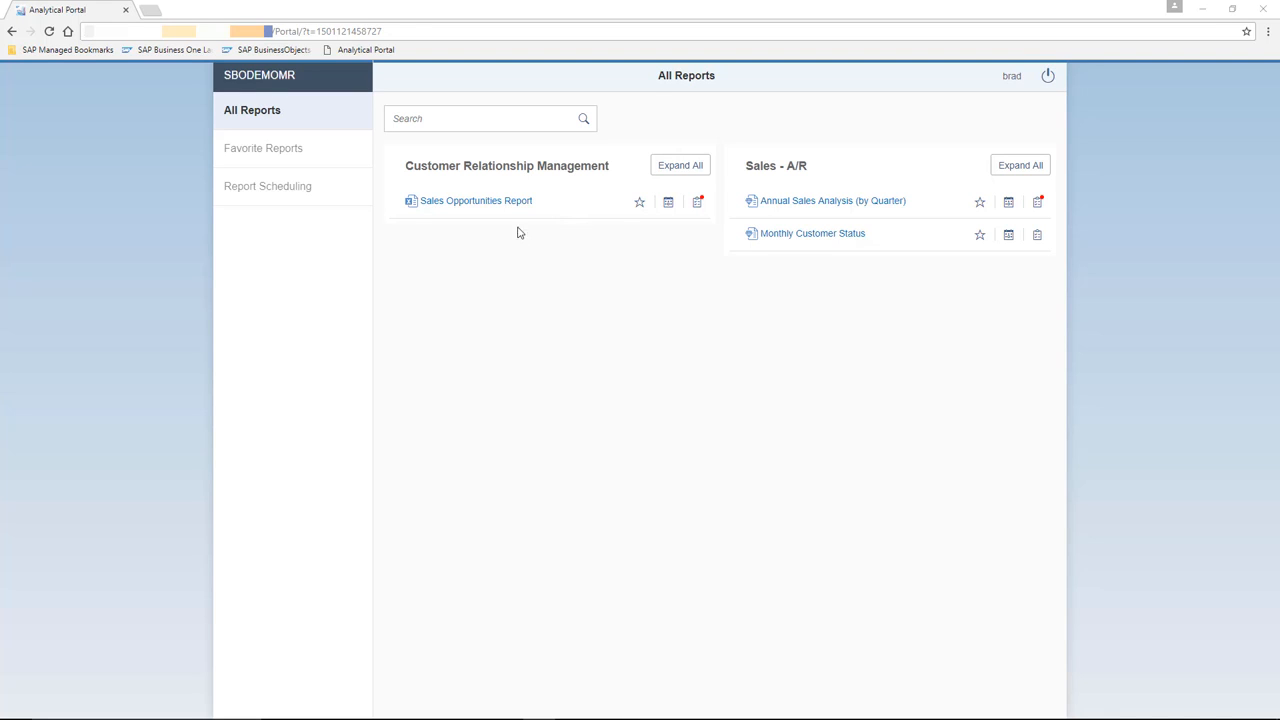
Open the Sales Opportunities Report and try to run it.
left_click(481, 203)
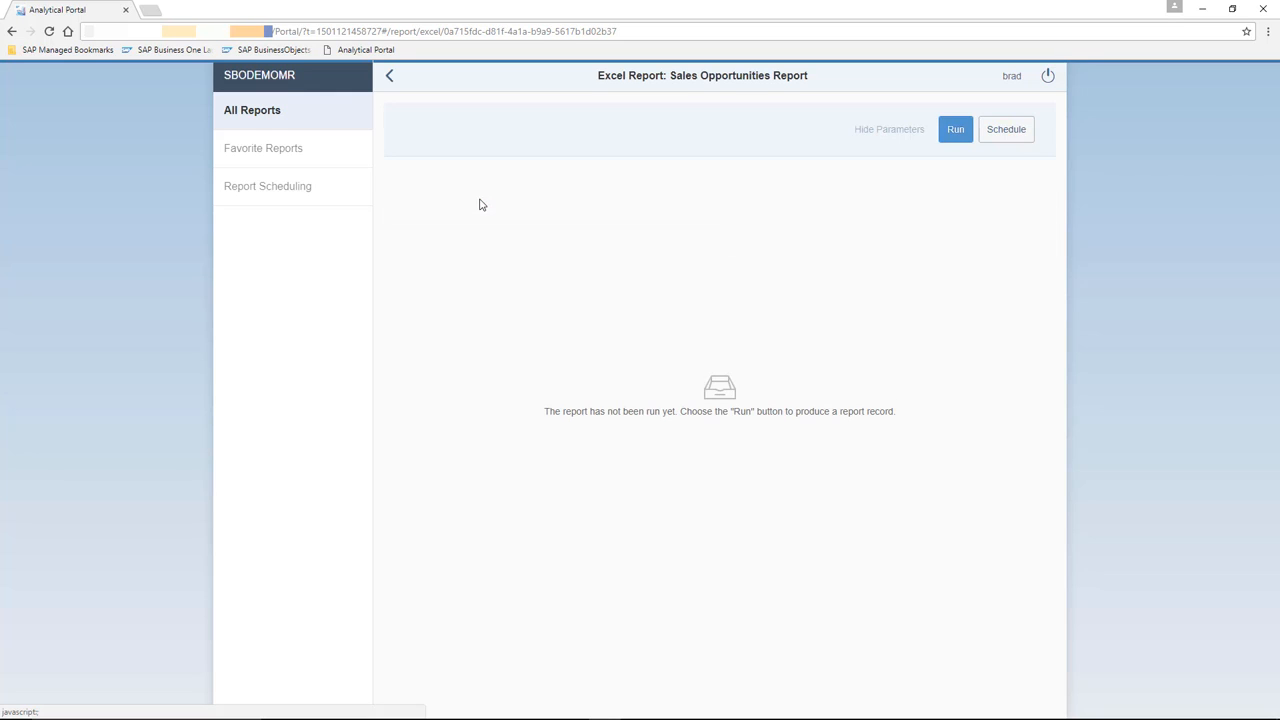
left_click(956, 131)
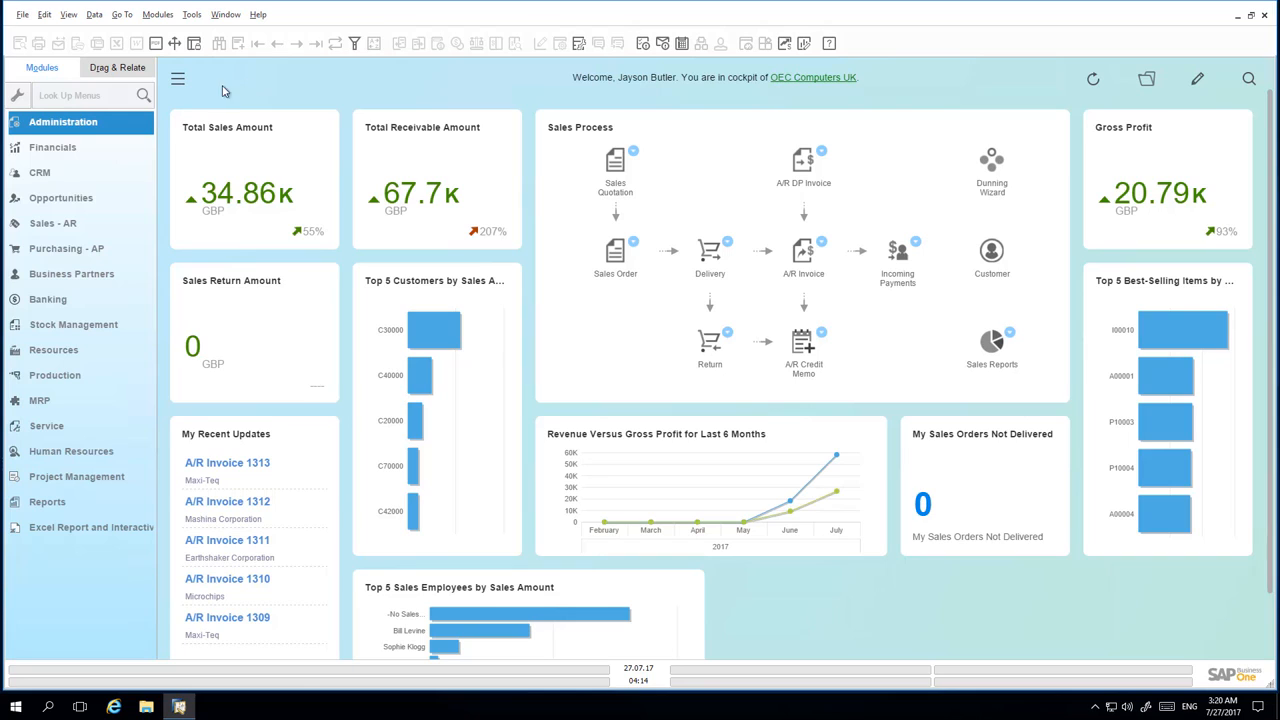
Find General Authorisations via the 'auth' menu search and expand the portal user's Sales - AR > Sales Reports permissions.
left_click(70, 97)
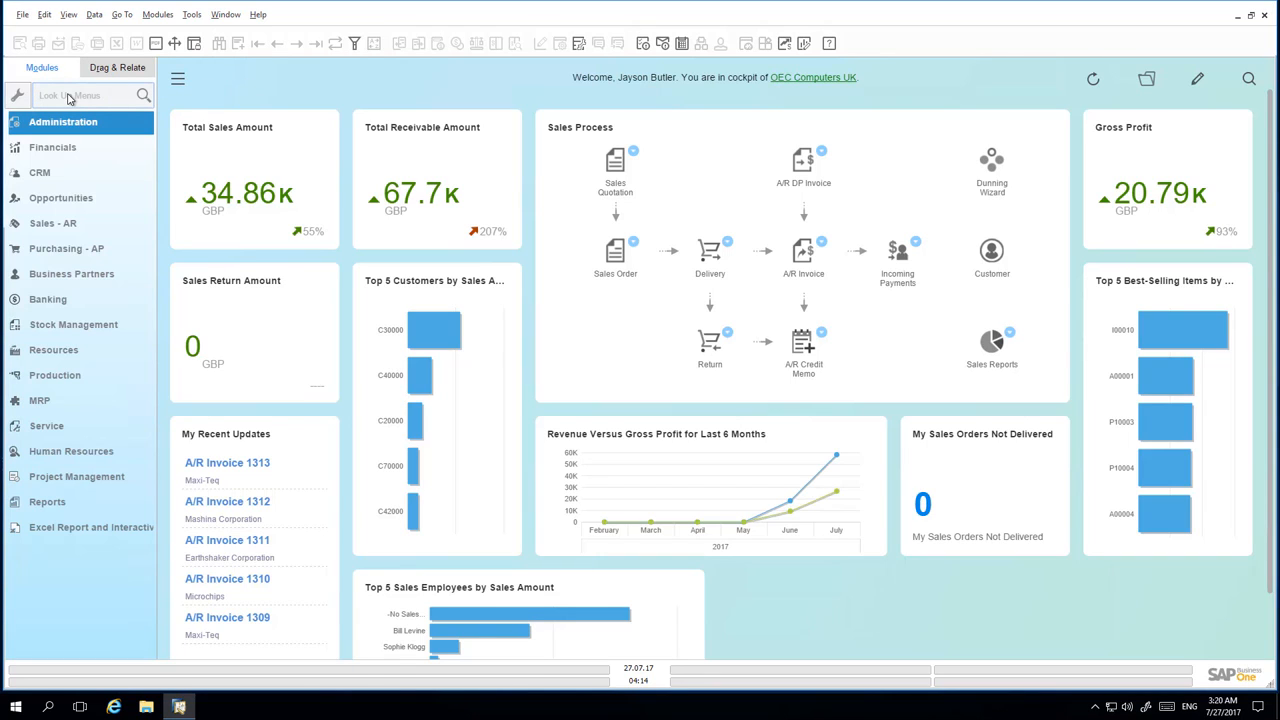
type("auth")
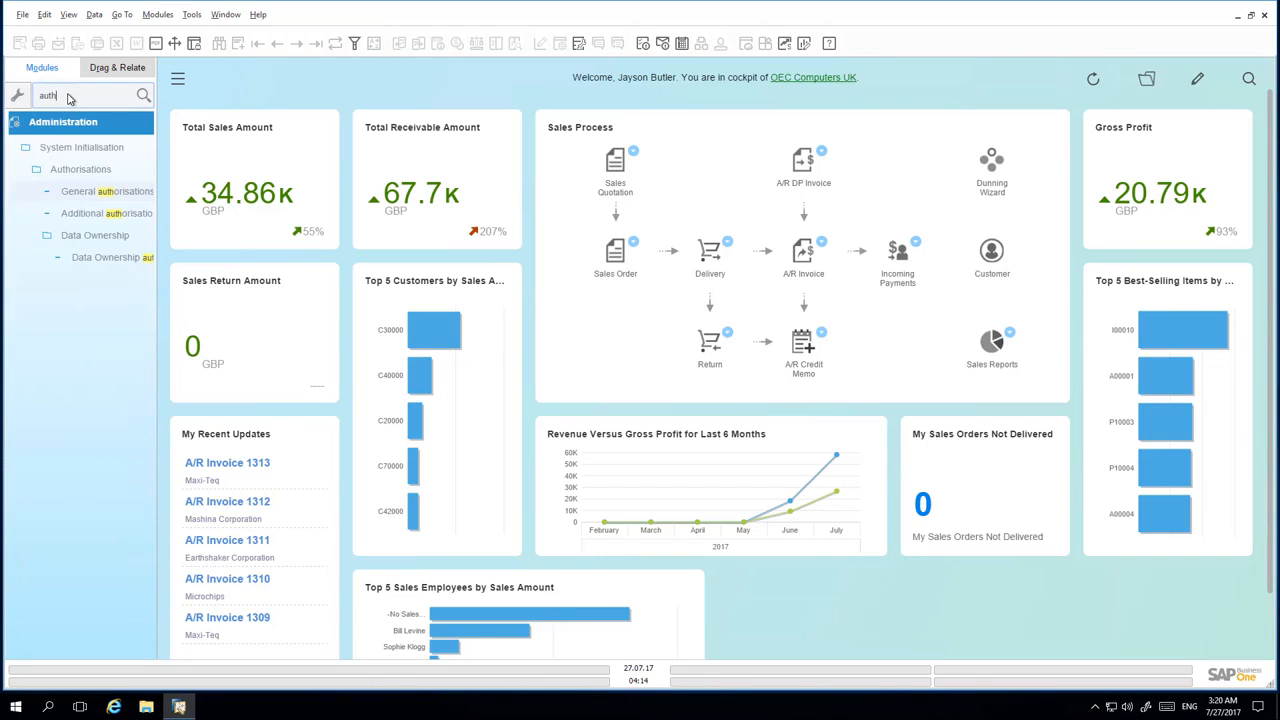
left_click(94, 194)
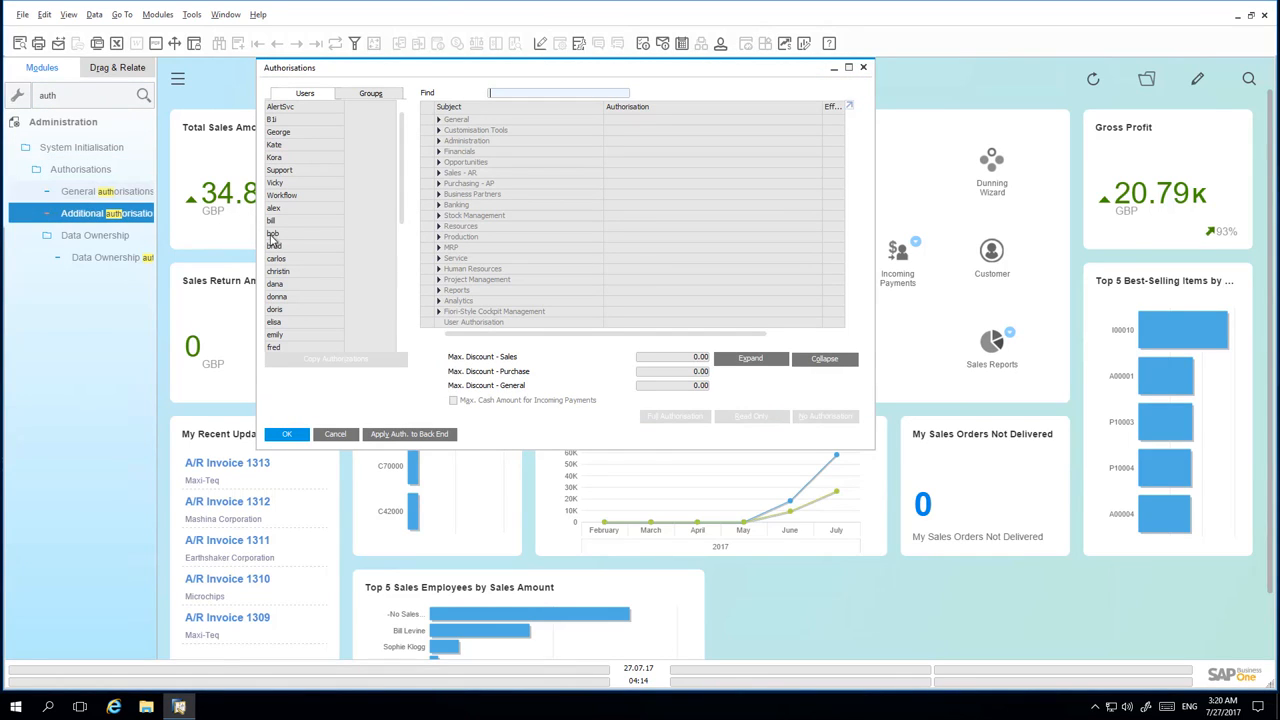
left_click(308, 249)
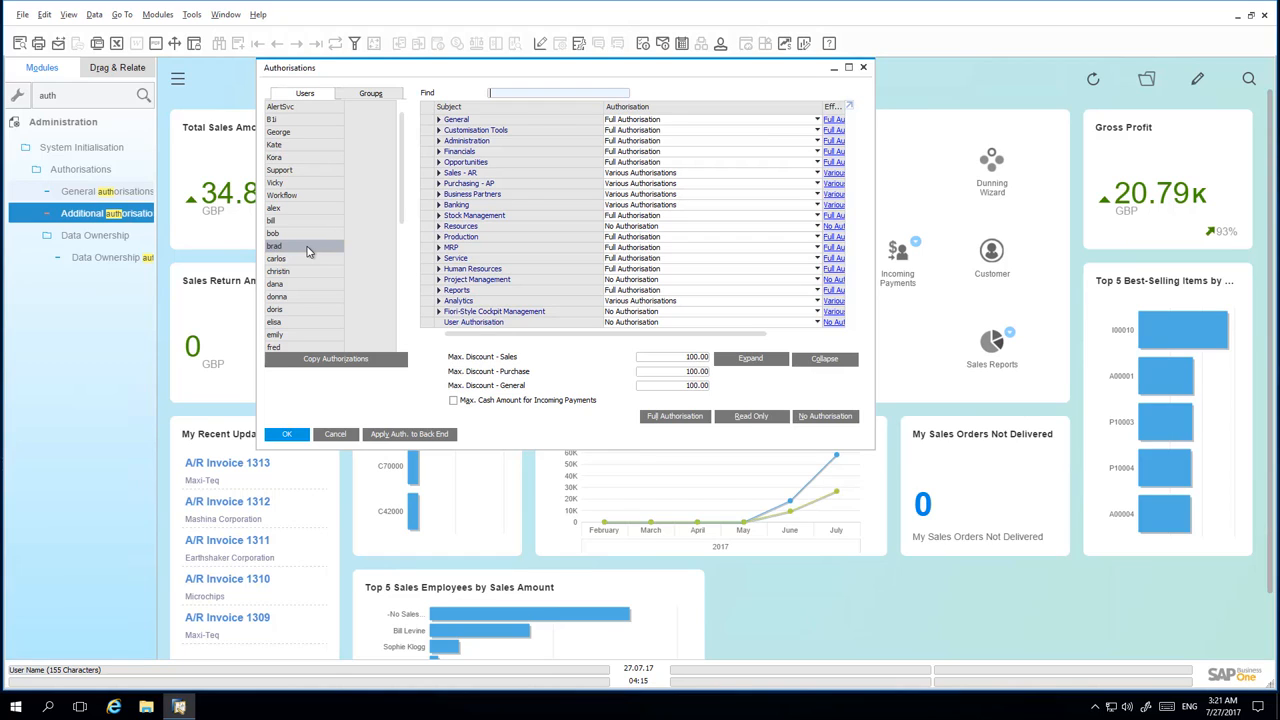
left_click(439, 174)
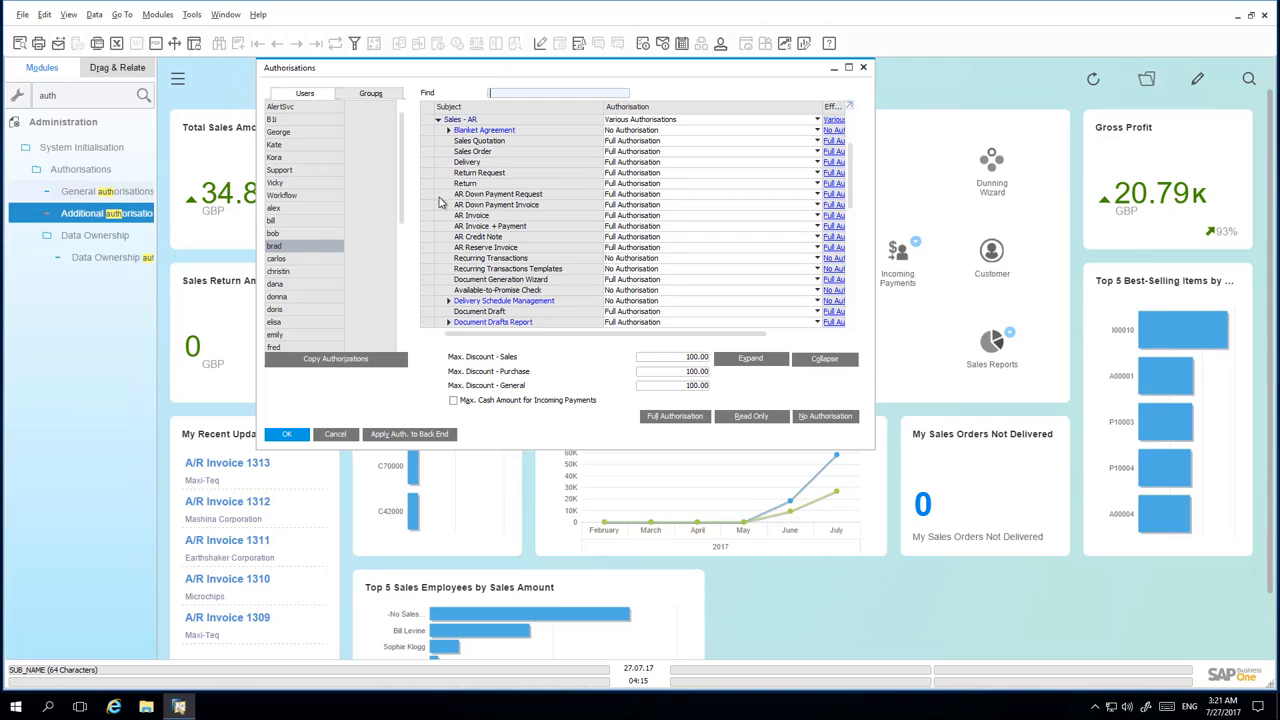
scroll(441, 205, "down", 3)
scroll(441, 210, "down", 1)
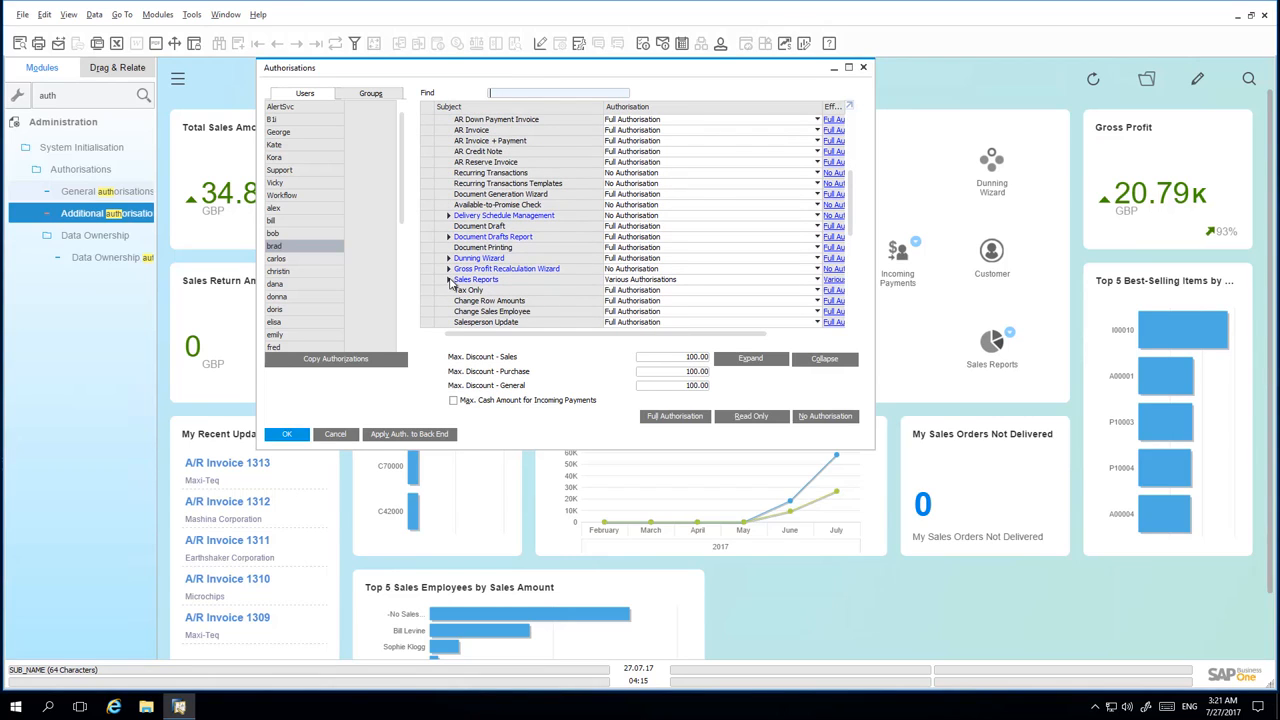
left_click(448, 280)
scroll(438, 283, "down", 2)
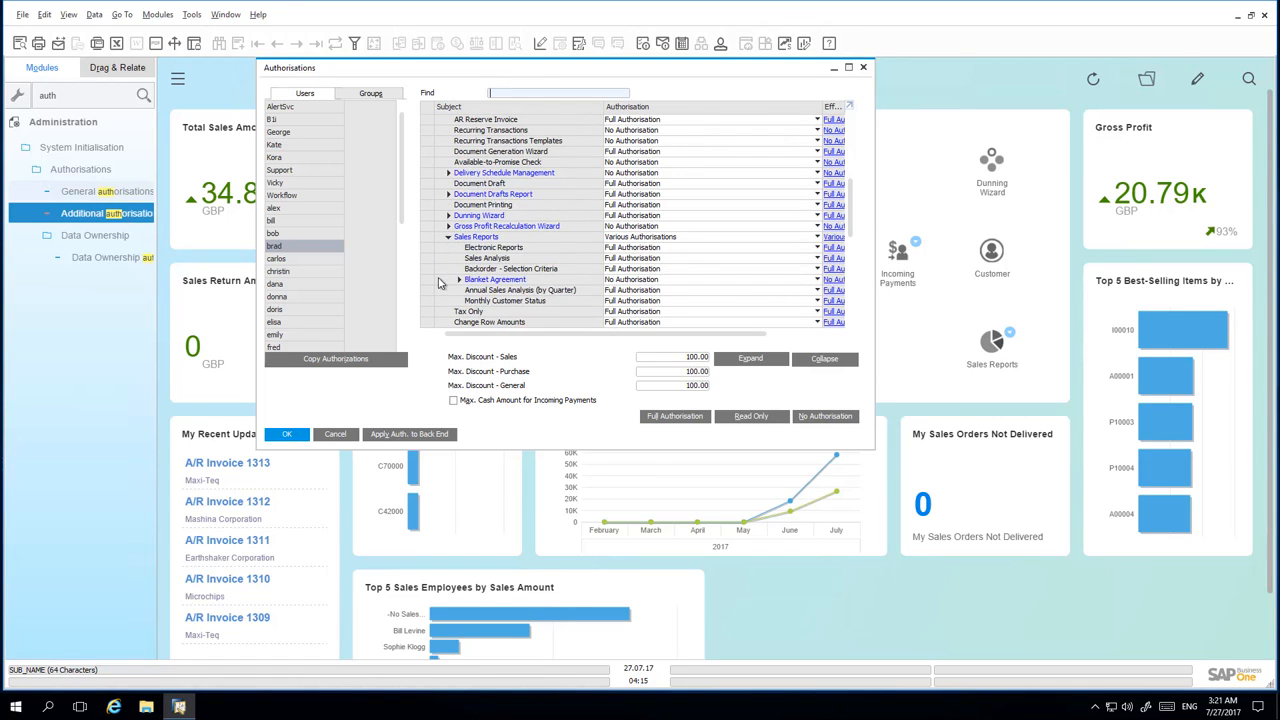
scroll(438, 283, "down", 1)
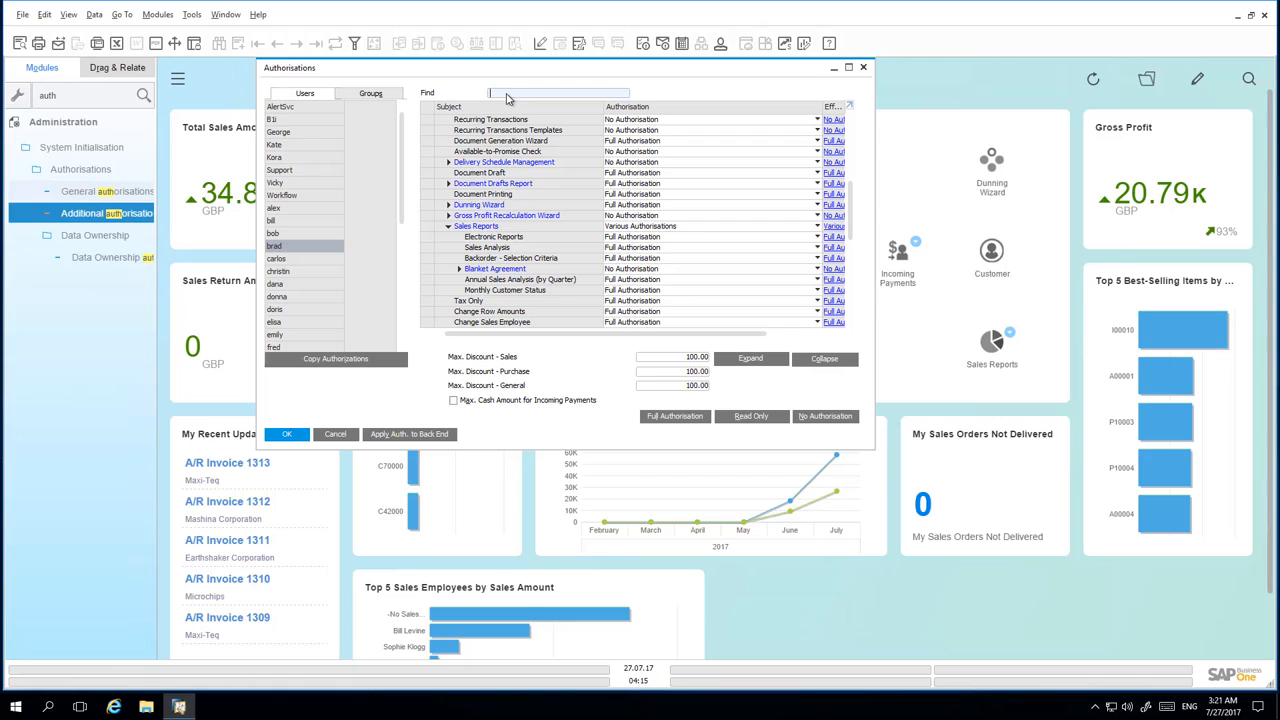
Find 'Sales Opp' in the authorisations tree, set Opportunities to Full Authorisation, and save the update.
type("Sales")
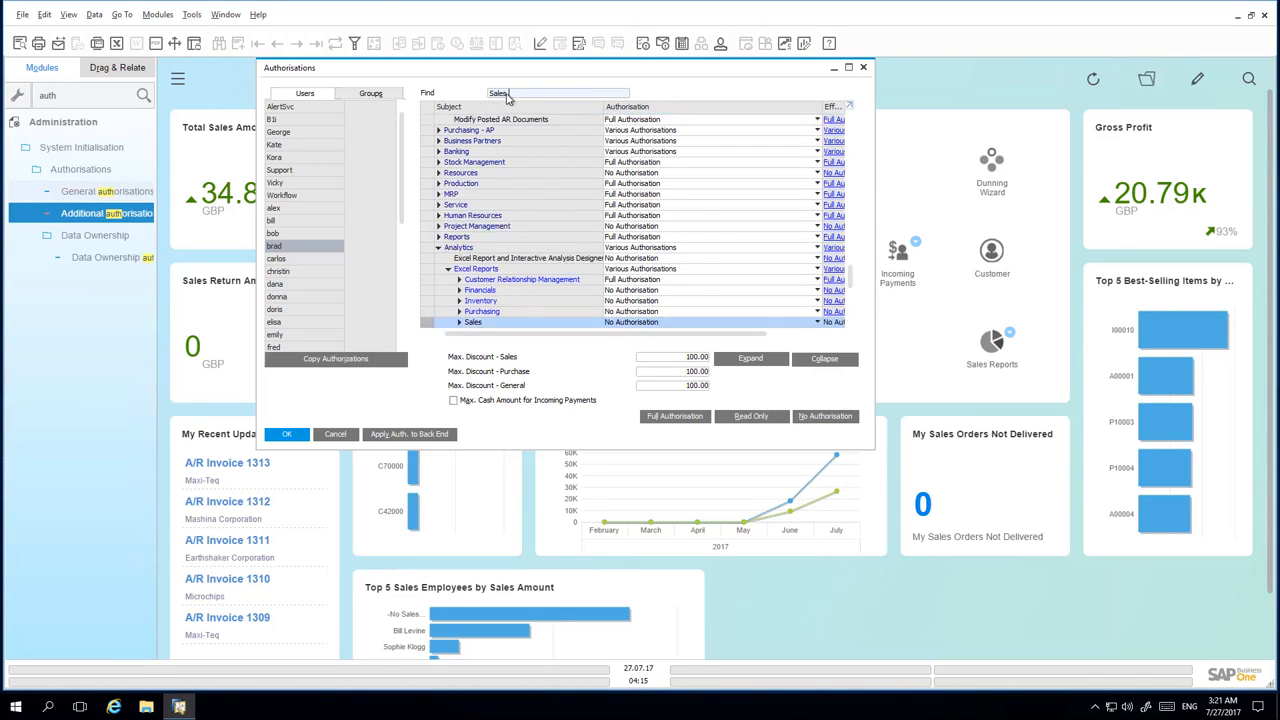
type(" Opp")
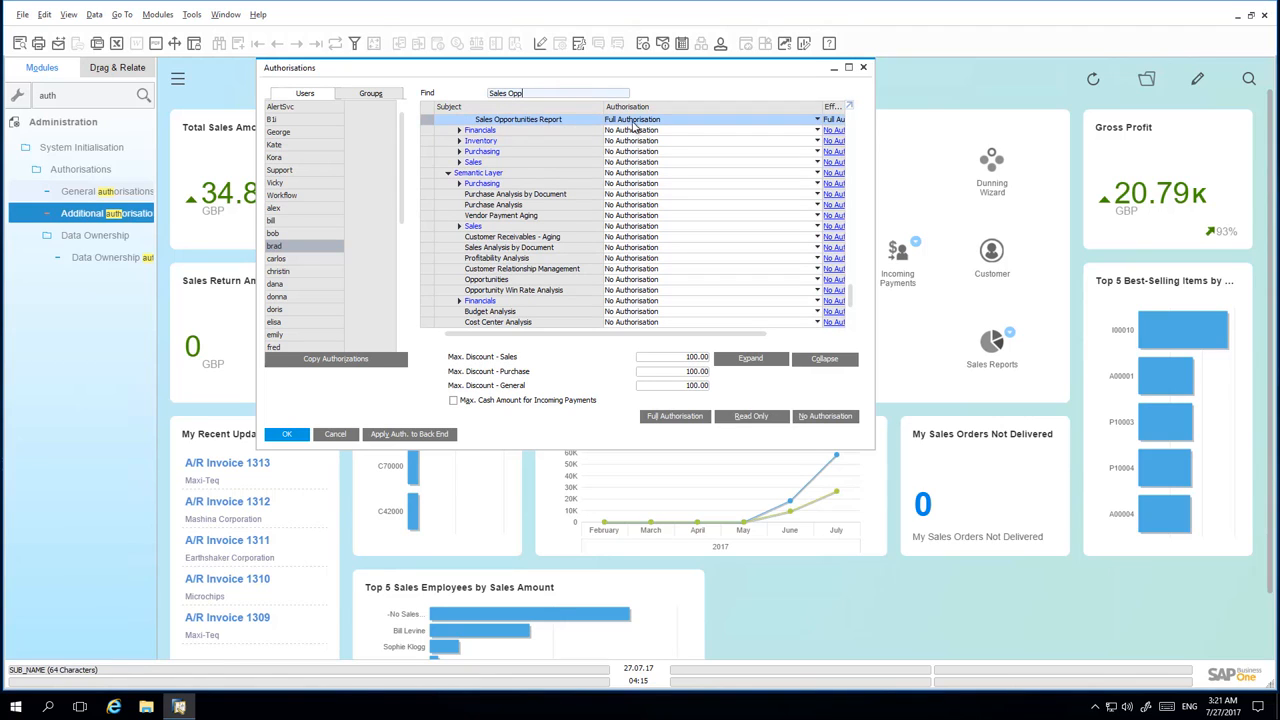
scroll(670, 140, "up", 3)
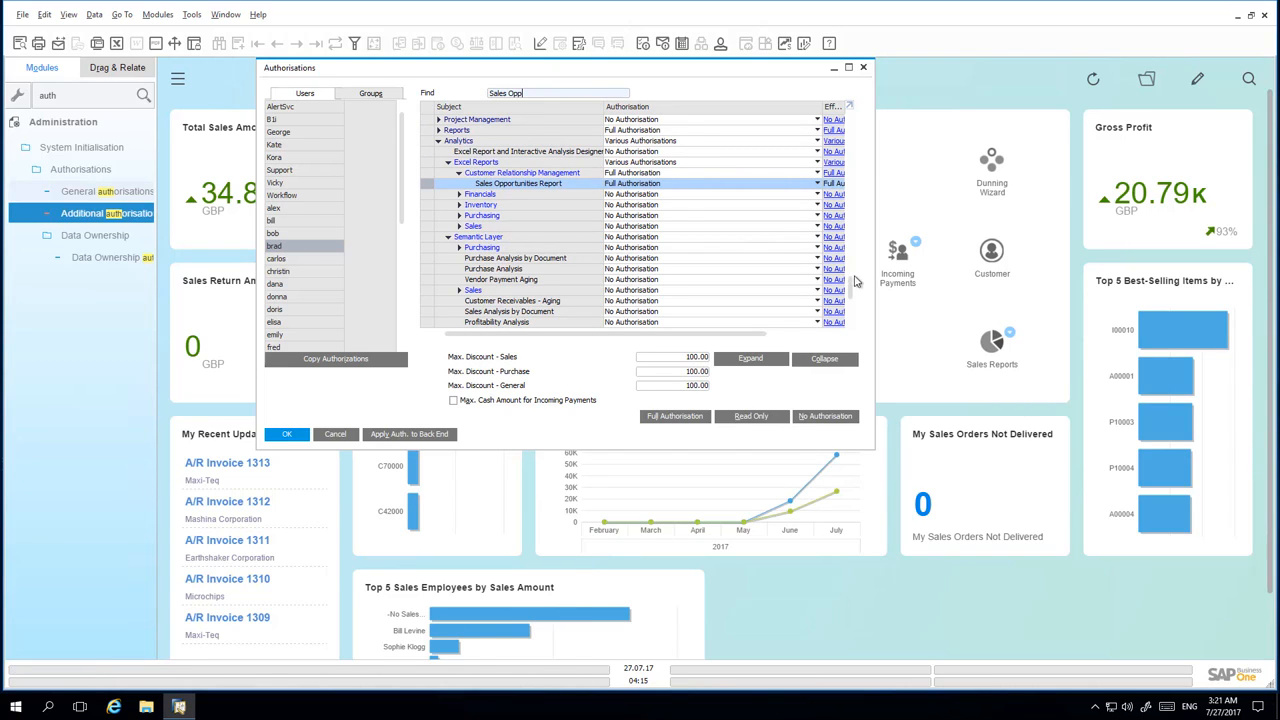
scroll(855, 305, "down", 3)
left_click_drag(853, 300, 853, 301)
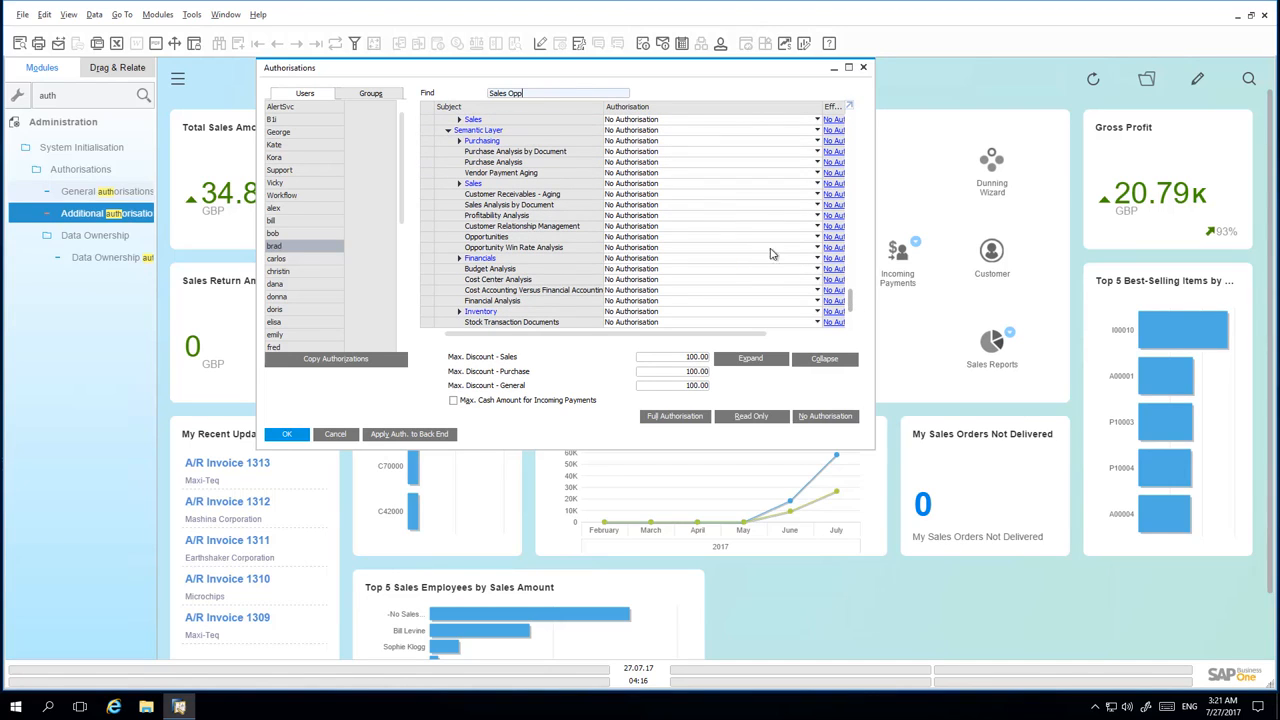
left_click(658, 247)
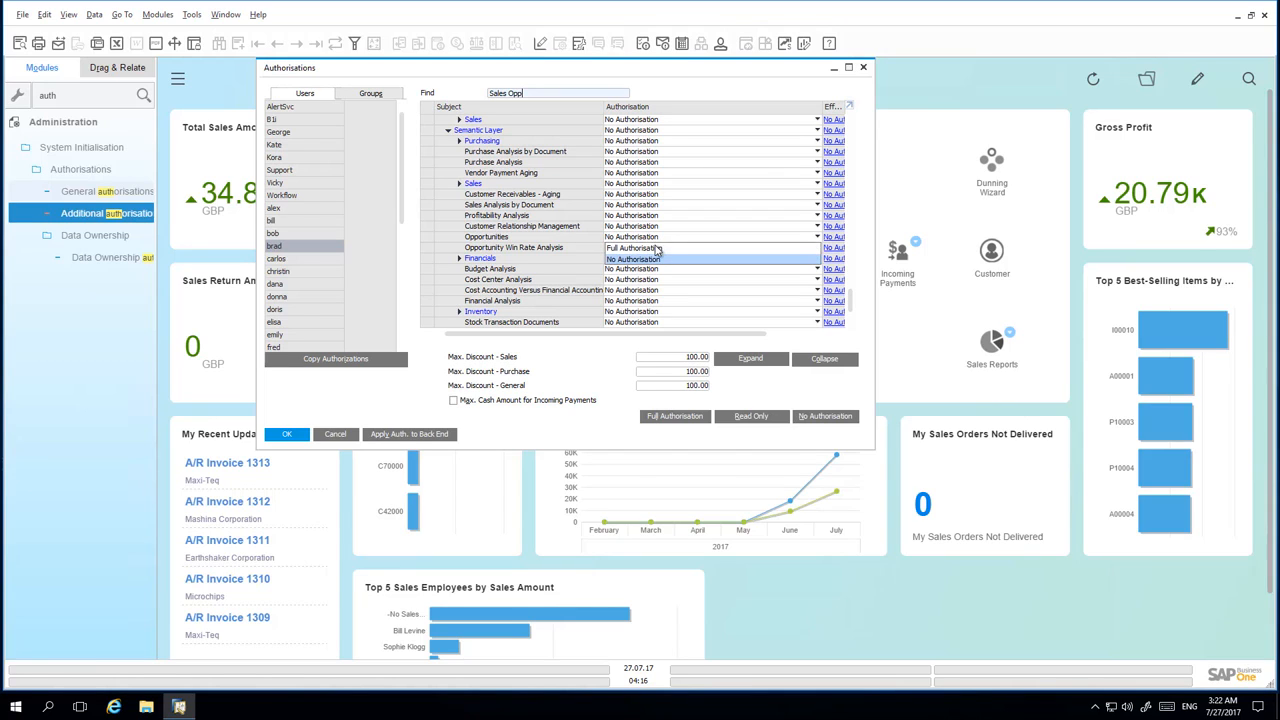
left_click(658, 247)
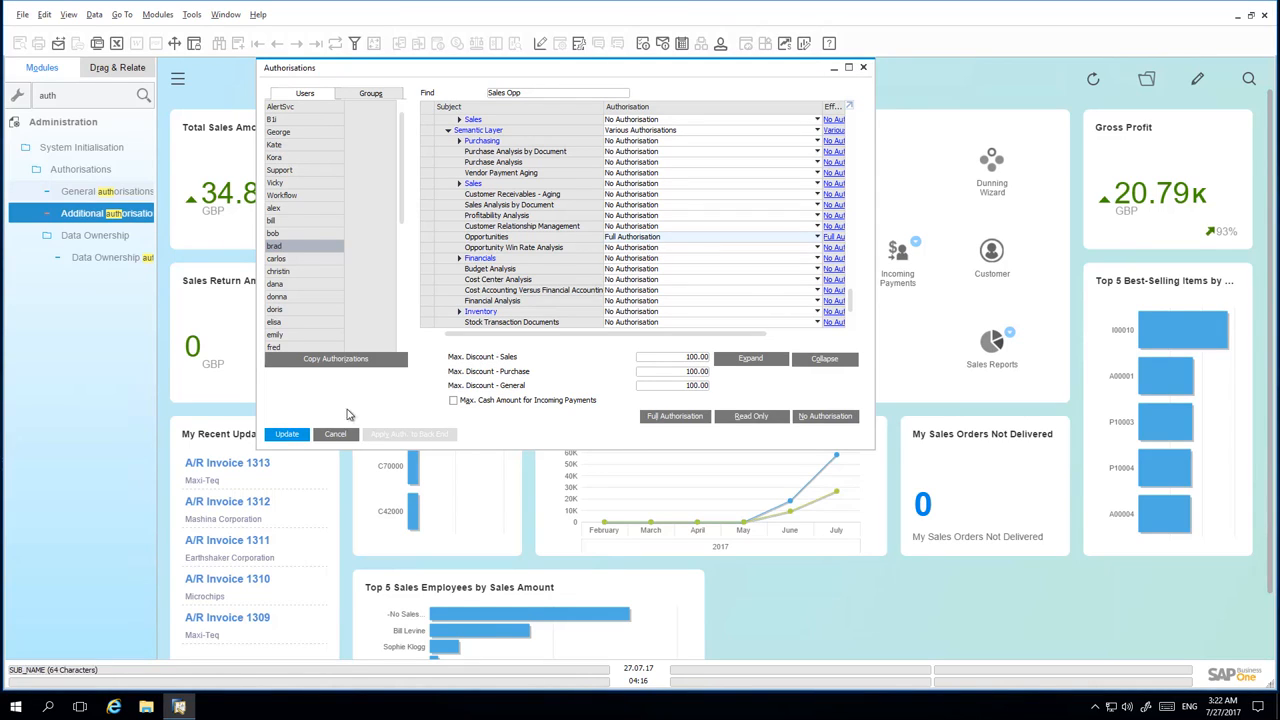
left_click(287, 434)
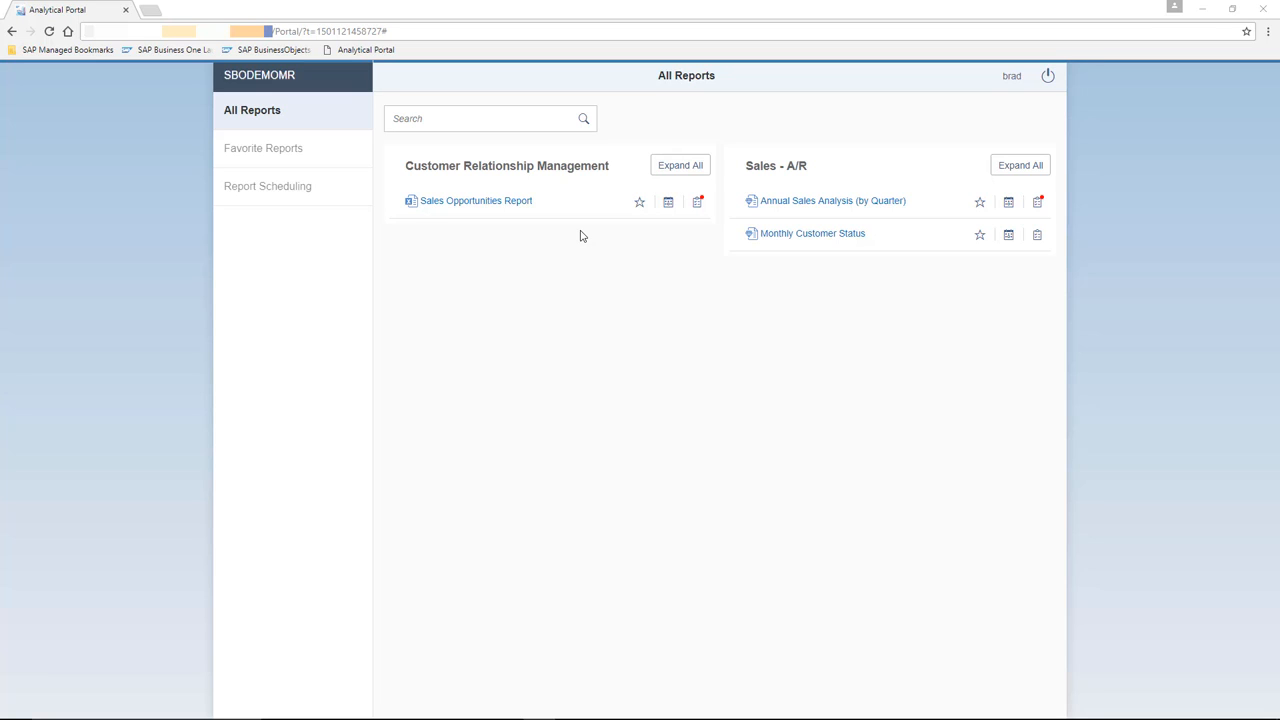
Open the Sales Opportunities Report and run it to generate its output.
left_click(492, 207)
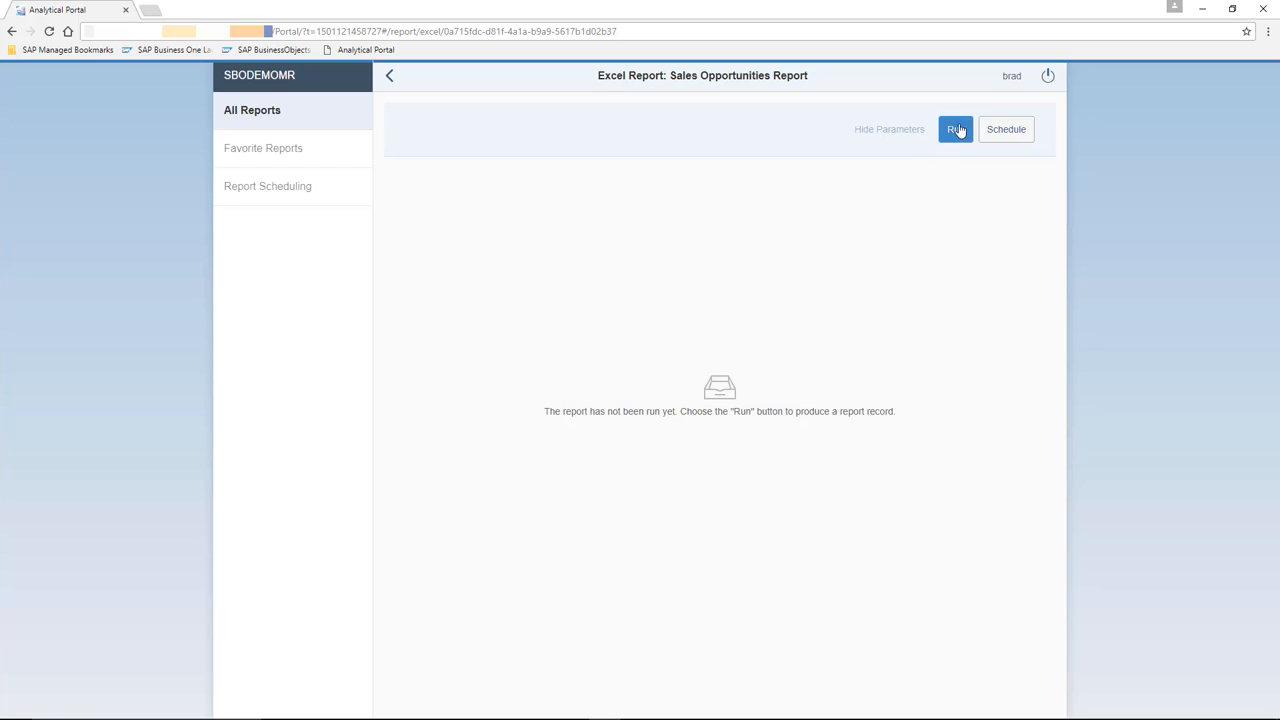
left_click(956, 131)
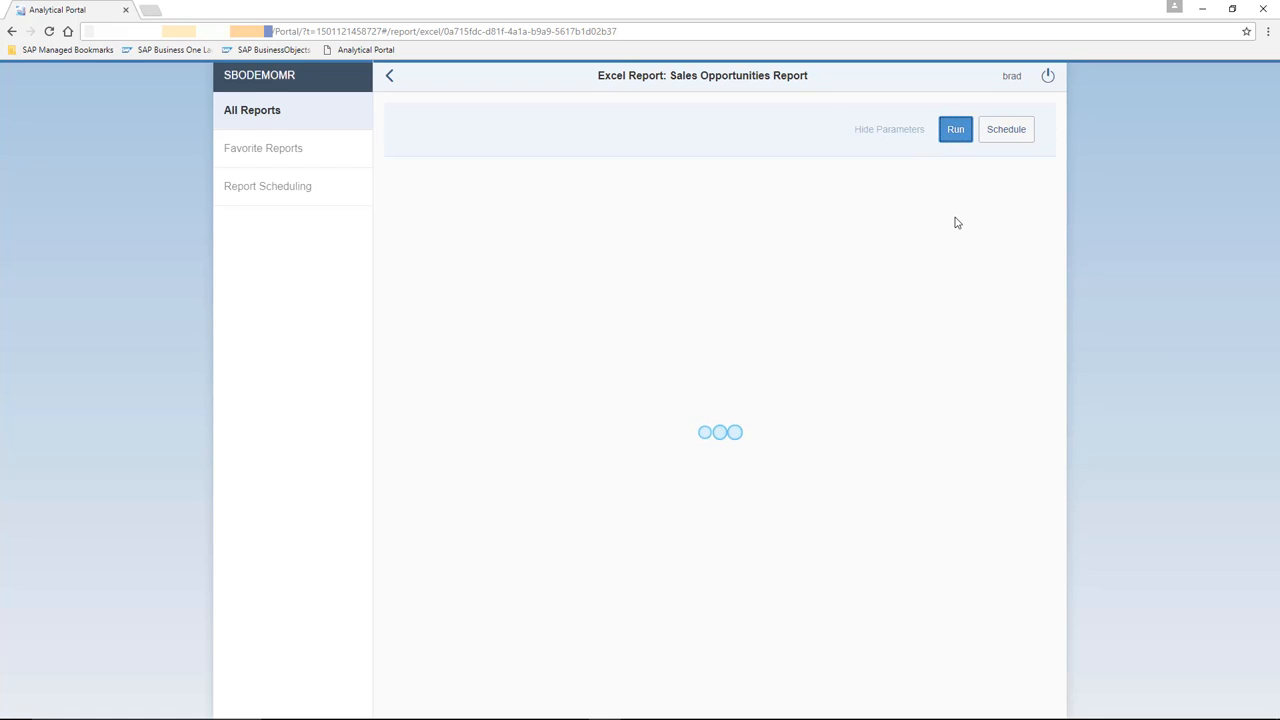